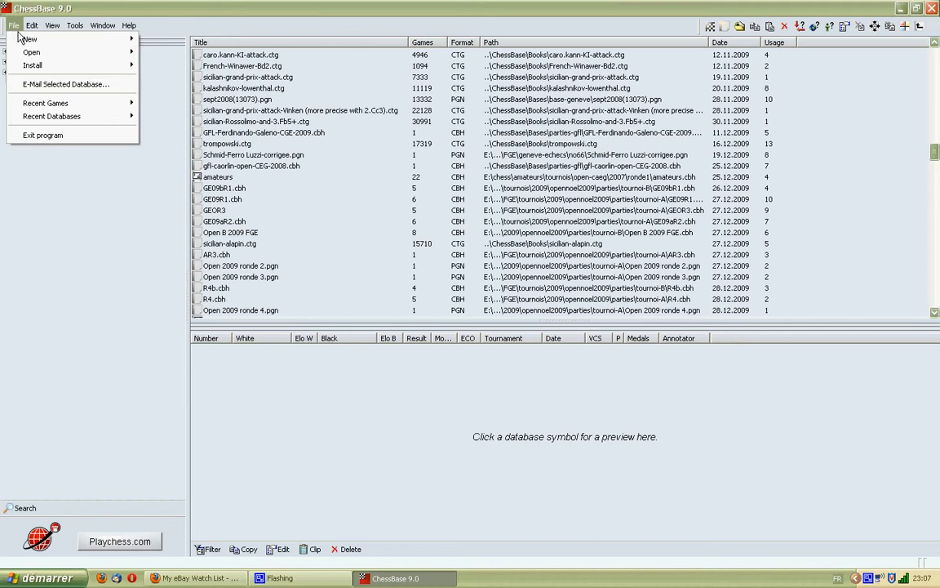
# Create a new database named tmp.cbh in the tmp folder of Mes documents.
pyautogui.moveTo(20, 40)
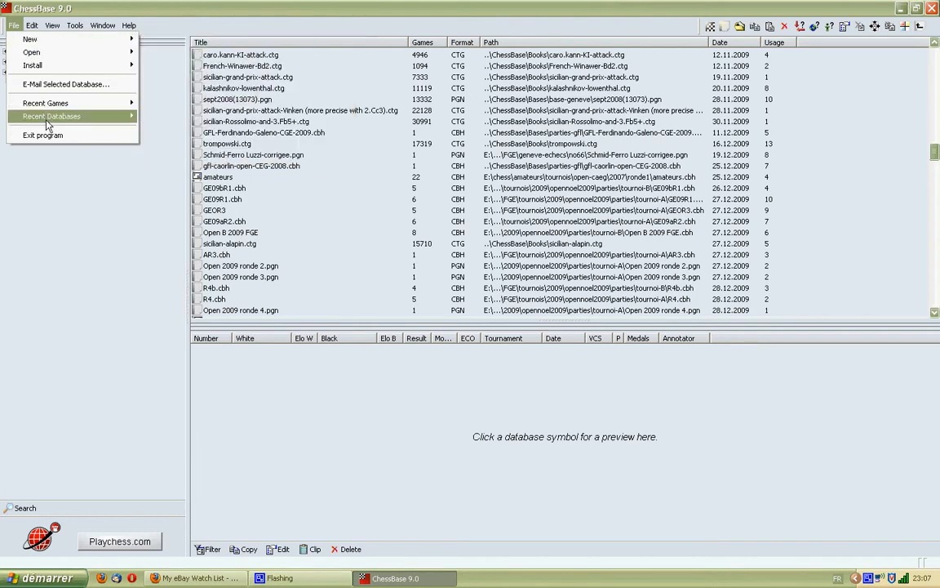
pyautogui.moveTo(84, 40)
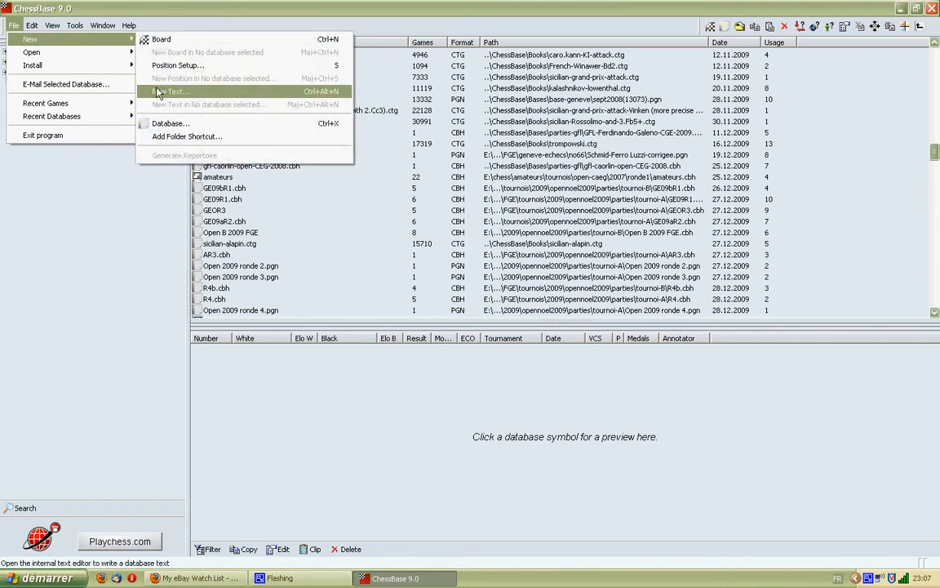
pyautogui.click(179, 127)
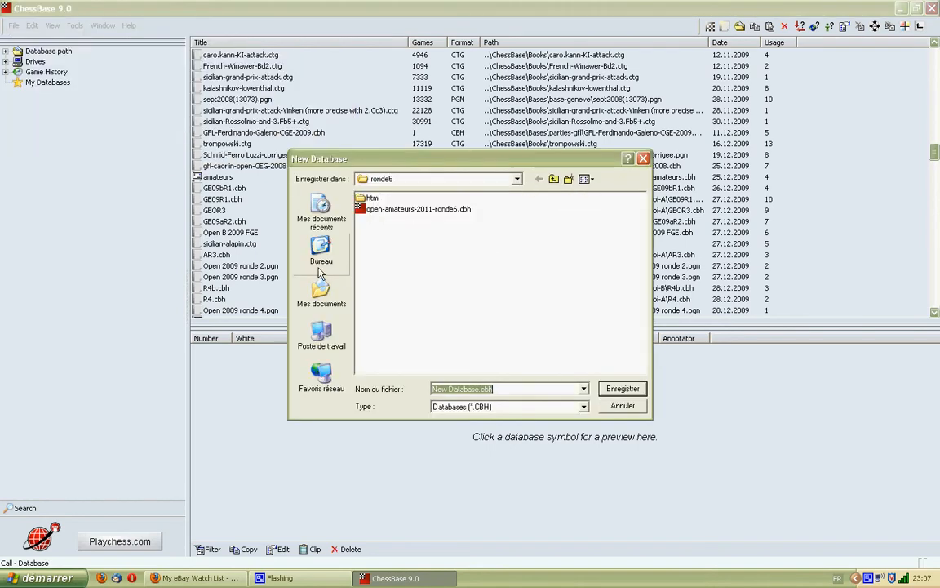
pyautogui.click(328, 301)
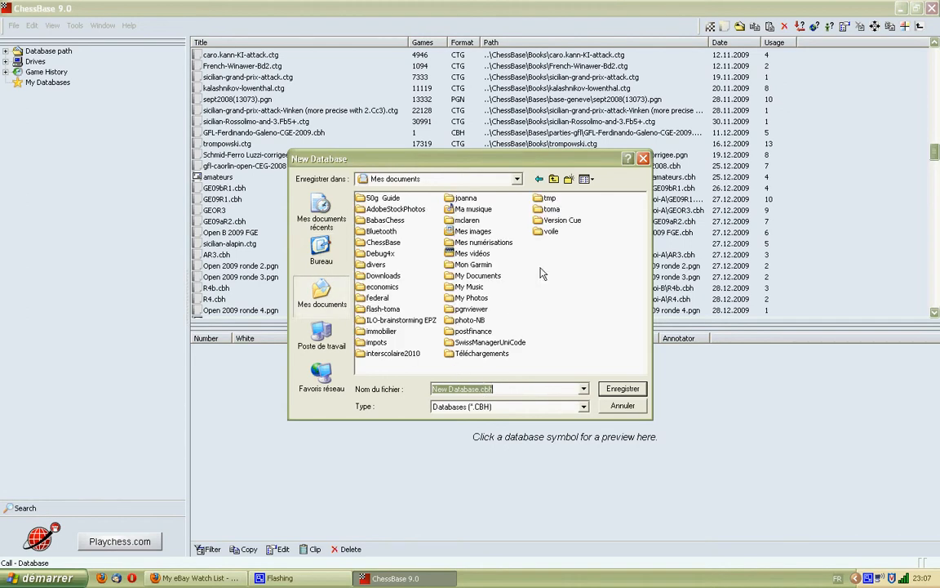
pyautogui.doubleClick(549, 199)
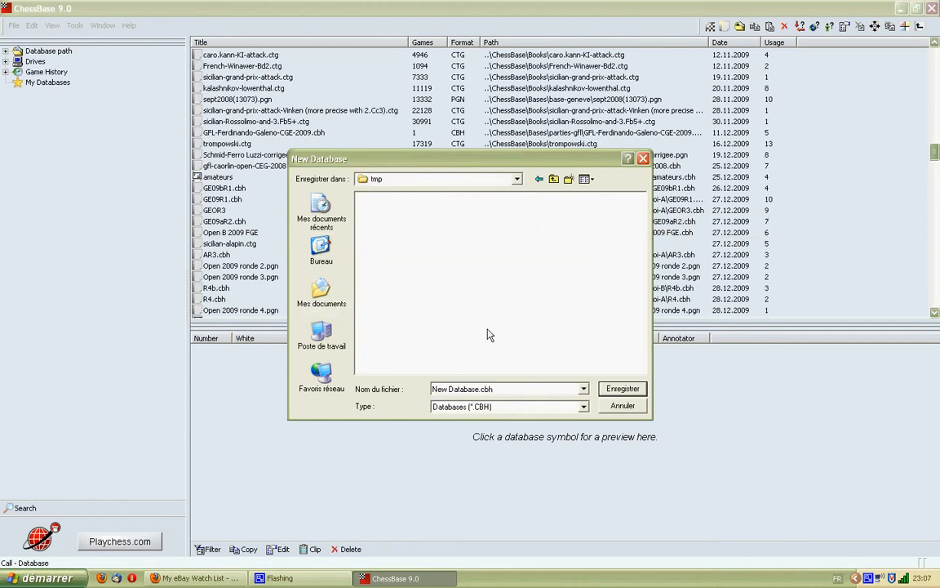
pyautogui.doubleClick(476, 388)
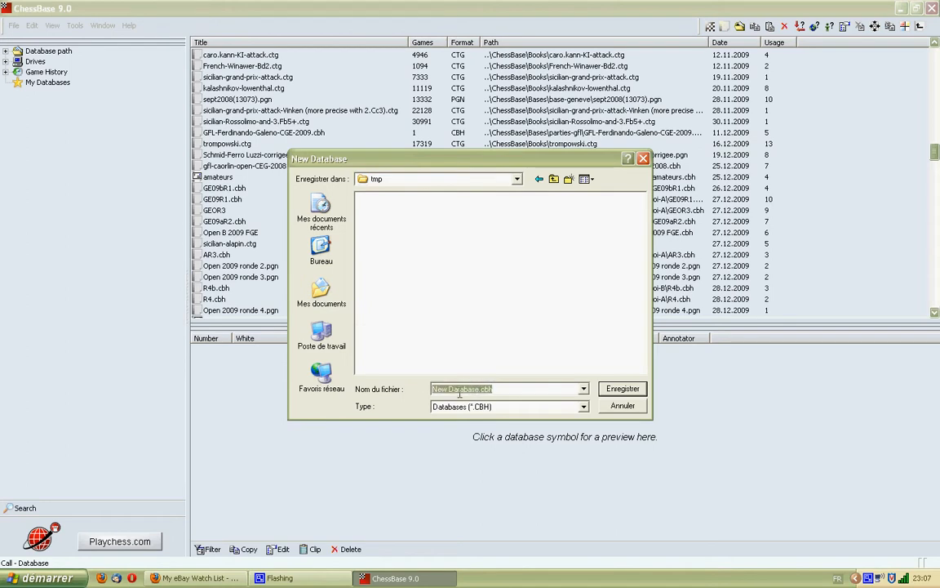
pyautogui.moveTo(479, 393); pyautogui.dragTo(420, 396)
pyautogui.write('tmp')
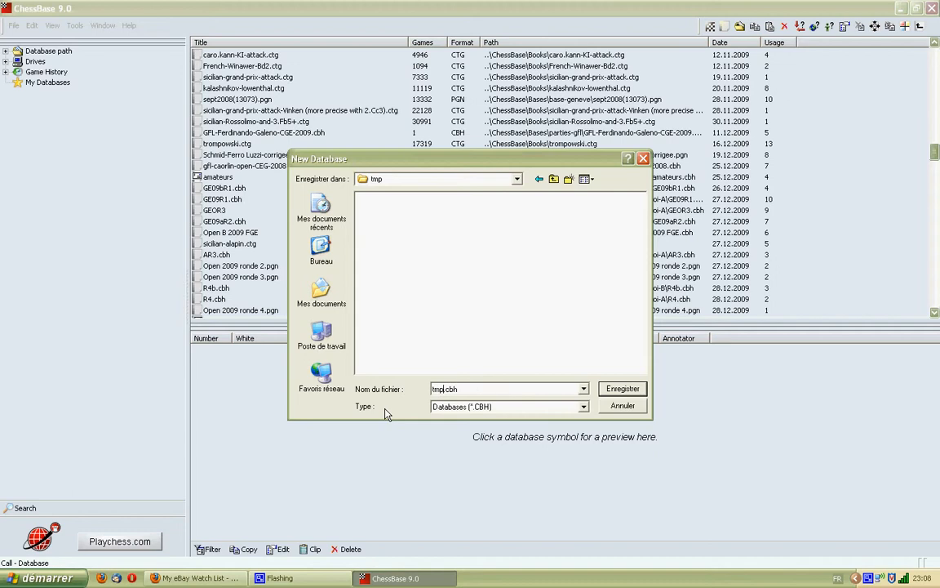
pyautogui.press('Return')
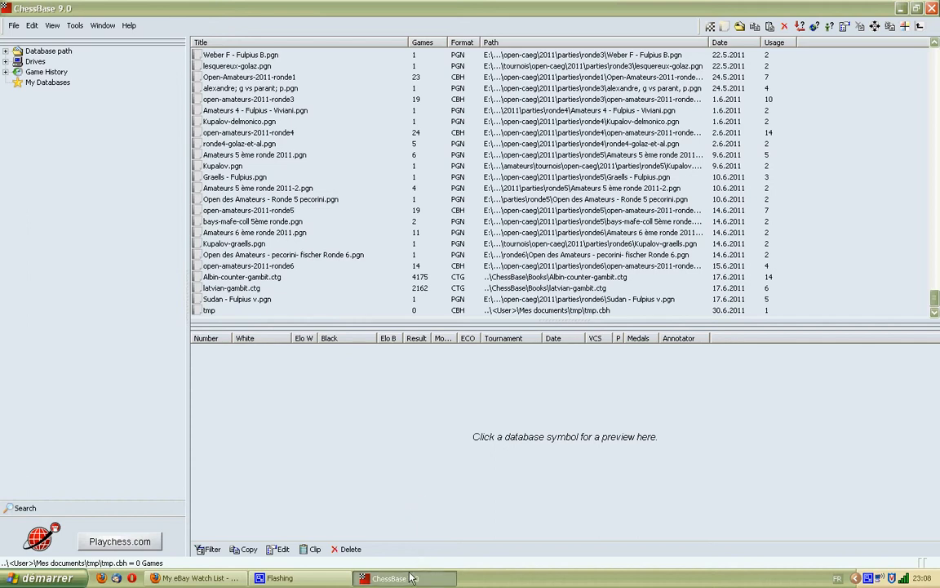
# Open the tmp.cbh database from the tmp folder of Mes documents and move its window higher on the screen.
pyautogui.click(15, 28)
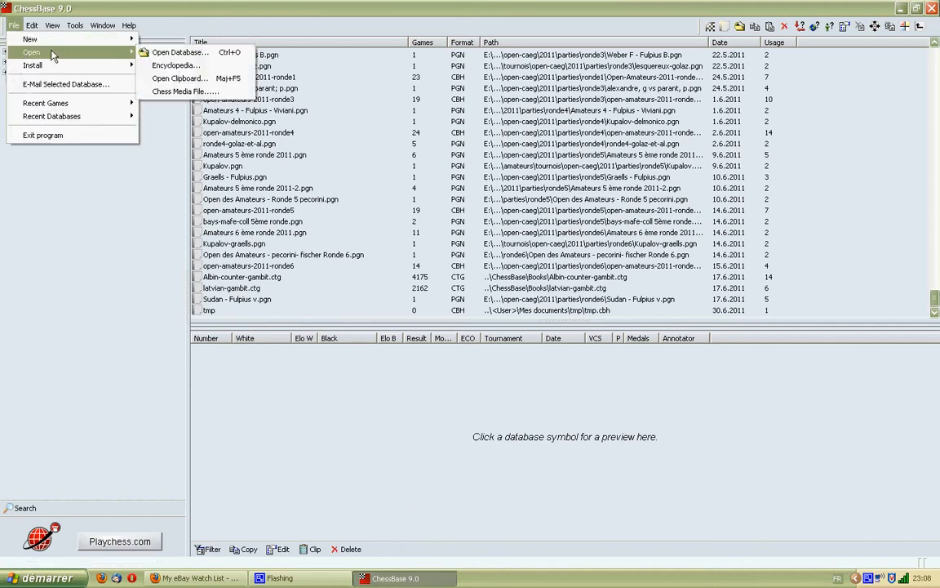
pyautogui.click(173, 53)
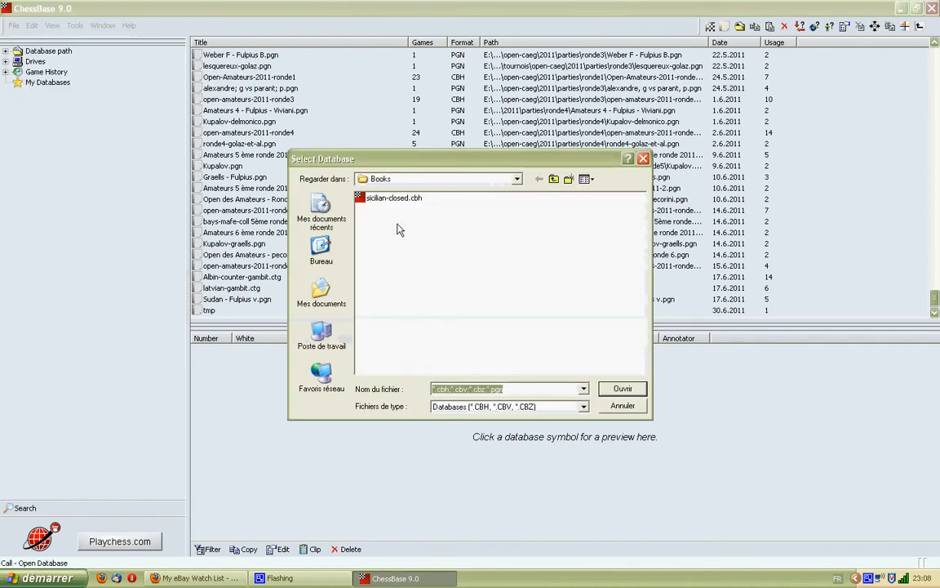
pyautogui.click(326, 287)
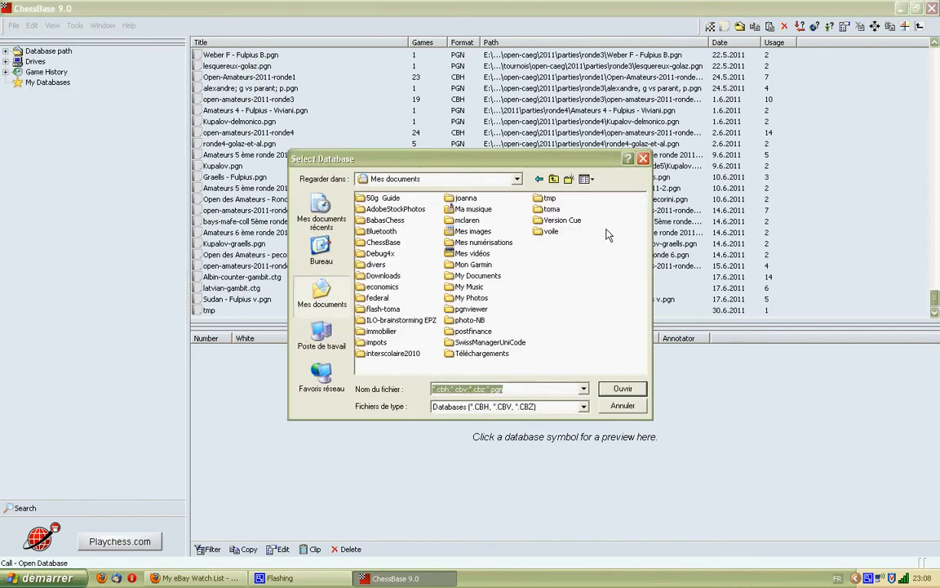
pyautogui.doubleClick(549, 200)
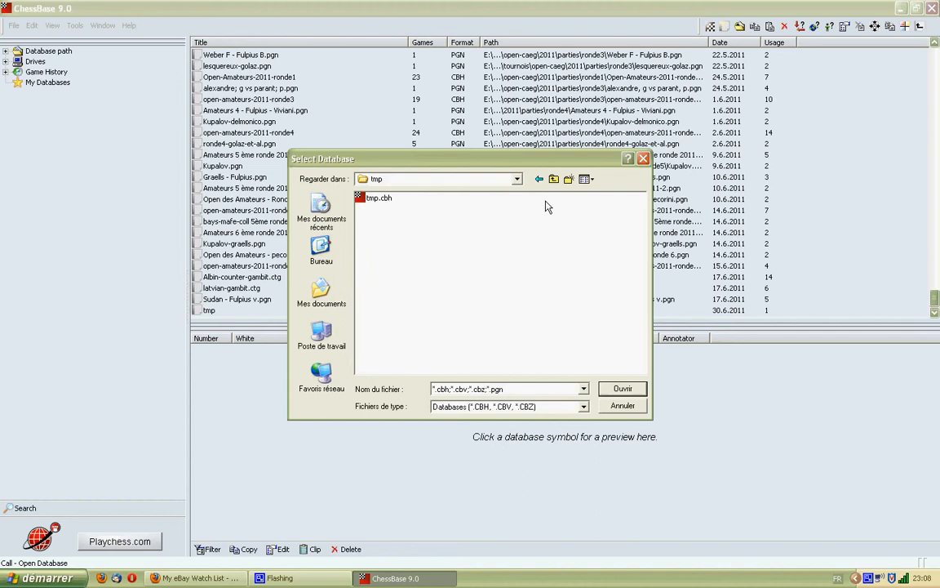
pyautogui.doubleClick(375, 198)
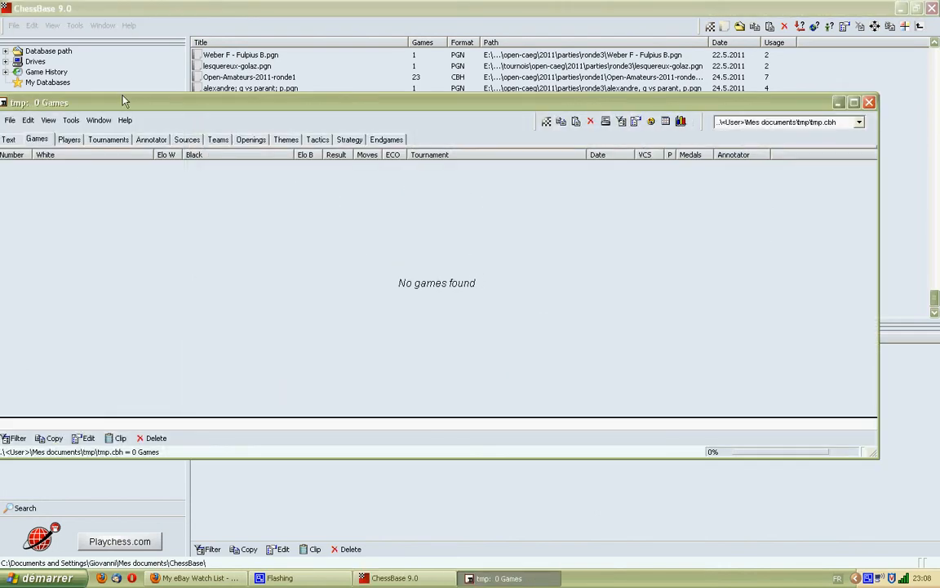
pyautogui.moveTo(132, 104); pyautogui.dragTo(152, 58)
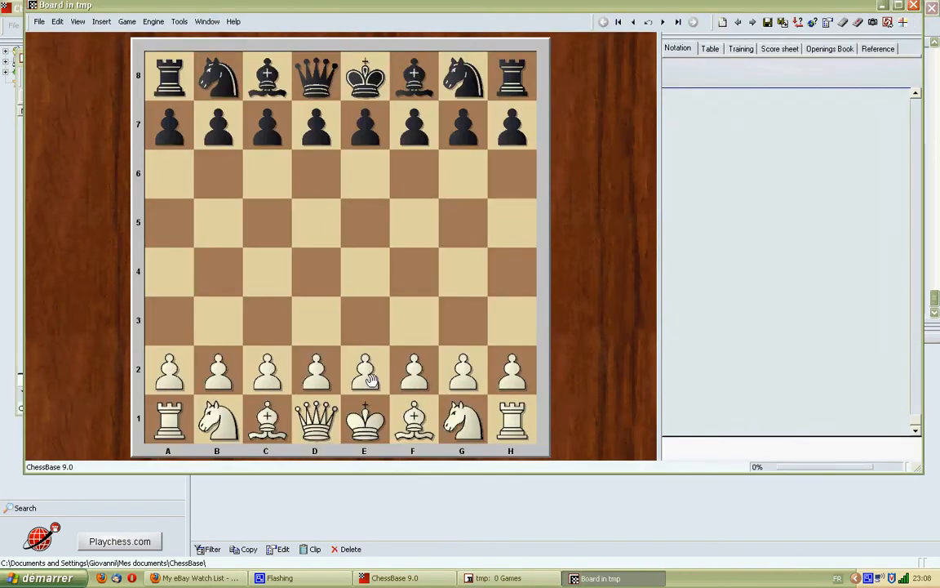
# Enter the game 1.f4 d6 2.e4 e5 3.d3 Qh4+ 4.Ke2 Qxf4 5.Bxf4 on the board.
pyautogui.moveTo(418, 376); pyautogui.dragTo(415, 272)
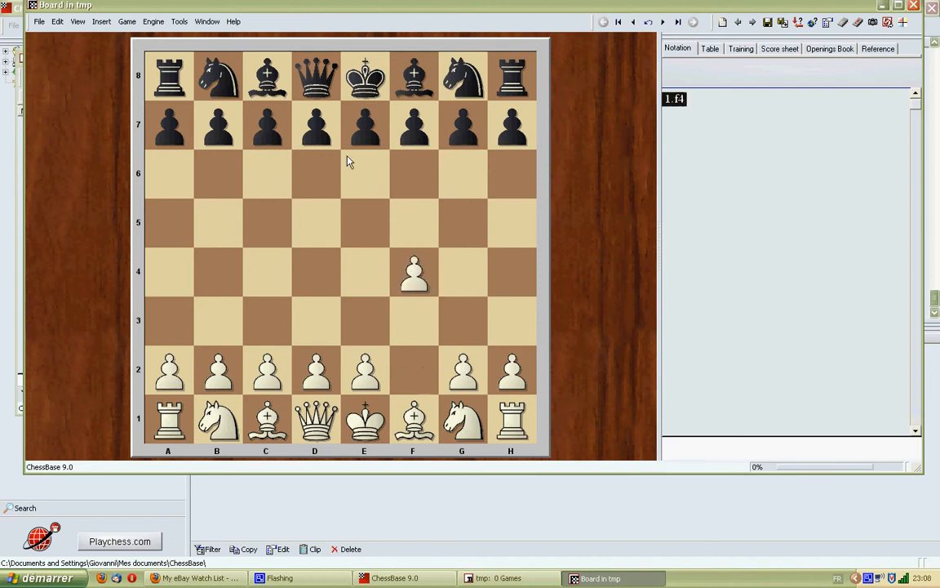
pyautogui.moveTo(333, 131); pyautogui.dragTo(316, 173)
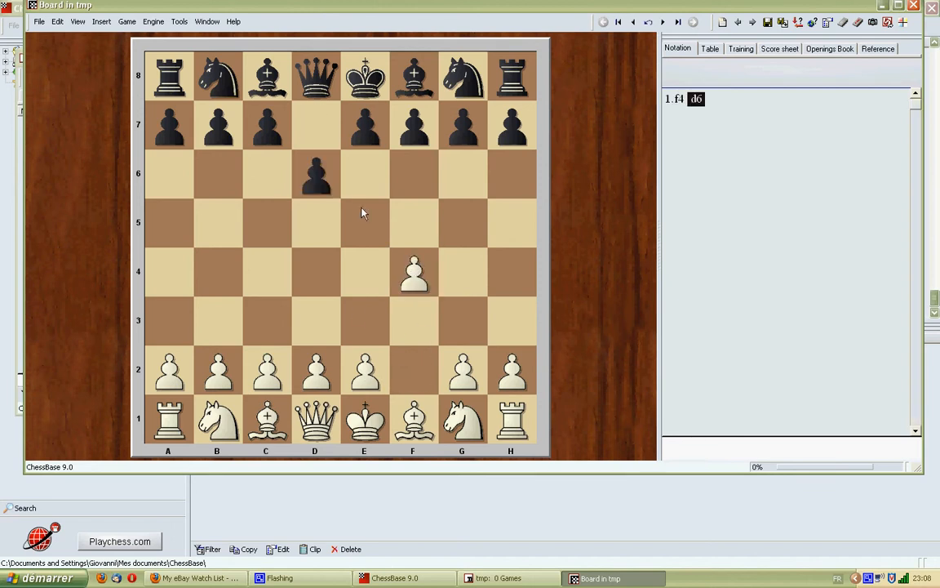
pyautogui.moveTo(378, 375); pyautogui.dragTo(366, 271)
pyautogui.moveTo(363, 130); pyautogui.dragTo(369, 227)
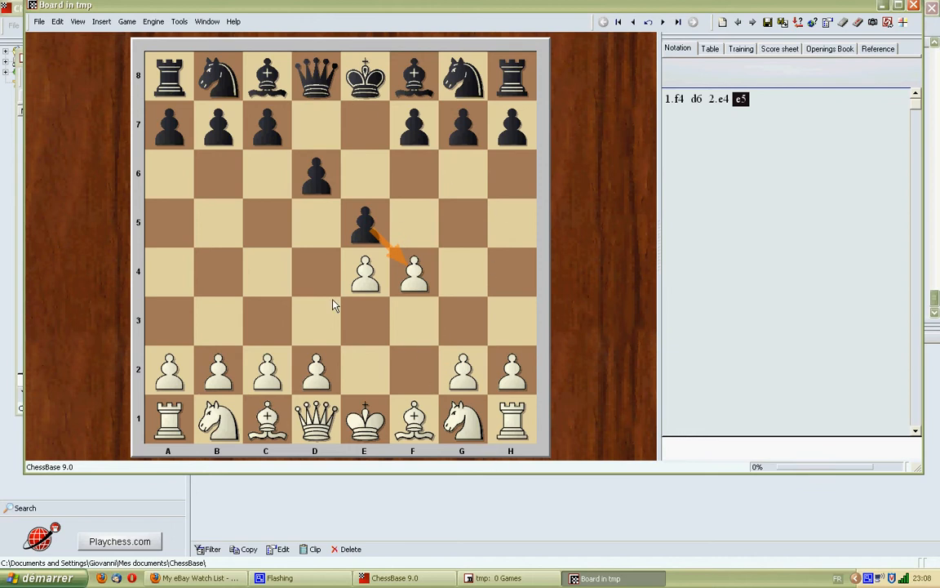
pyautogui.click(300, 335)
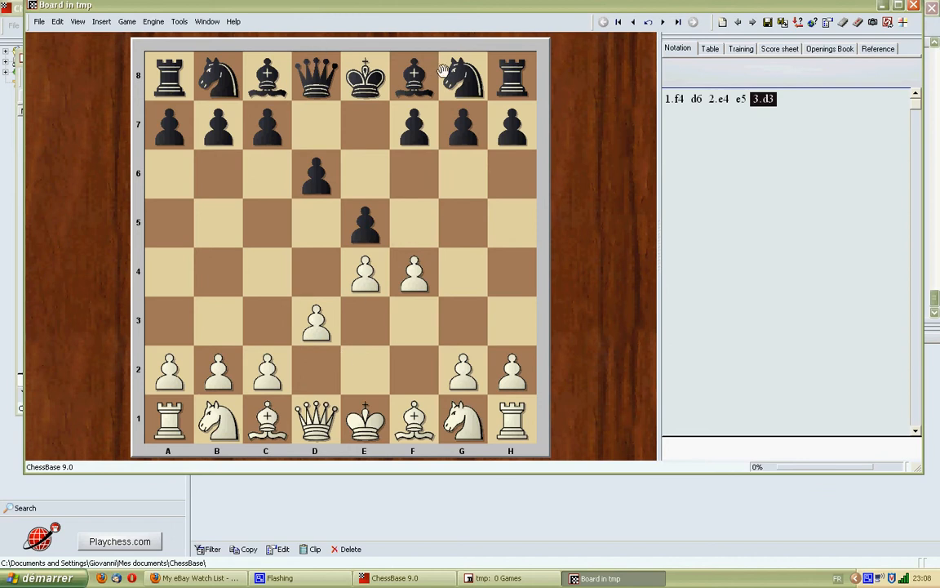
pyautogui.moveTo(330, 81); pyautogui.dragTo(517, 275)
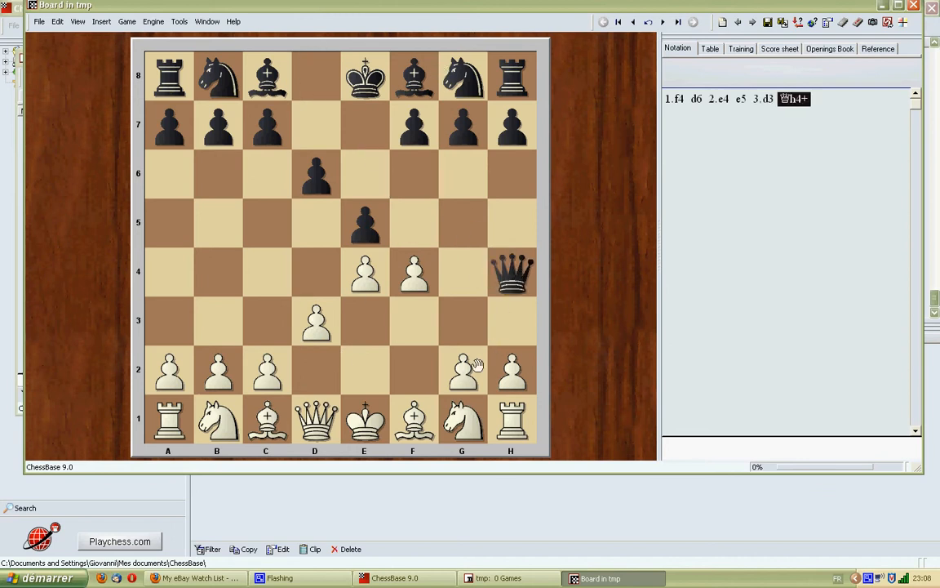
pyautogui.click(377, 389)
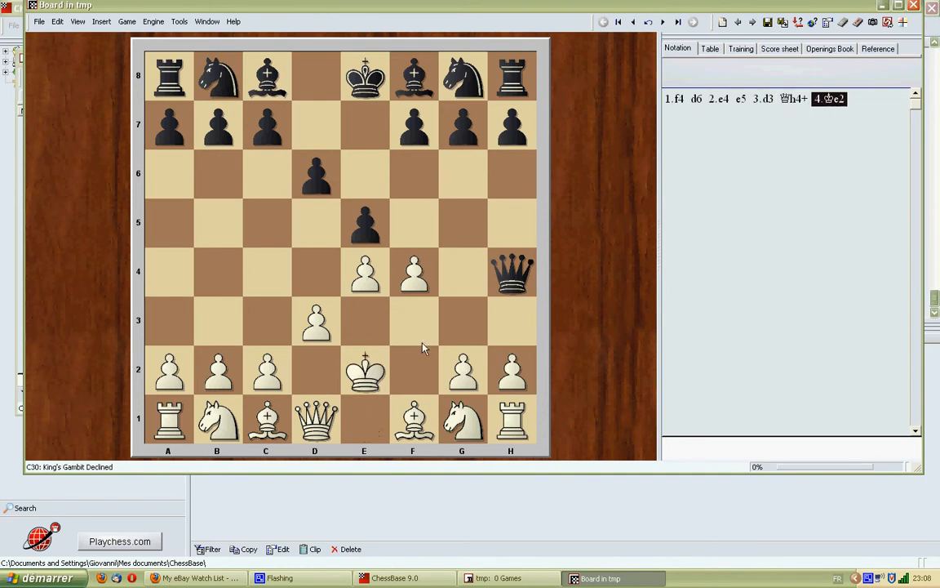
pyautogui.moveTo(511, 271); pyautogui.dragTo(414, 272)
pyautogui.moveTo(266, 416); pyautogui.dragTo(414, 273)
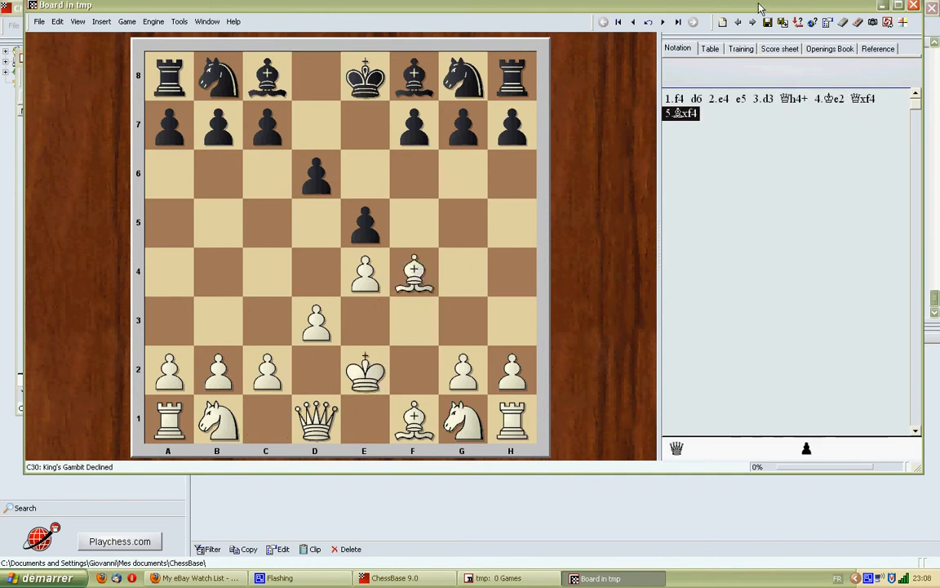
# Save the game to the tmp database with White a, Black b and tournament sss, and close the board window.
pyautogui.click(692, 22)
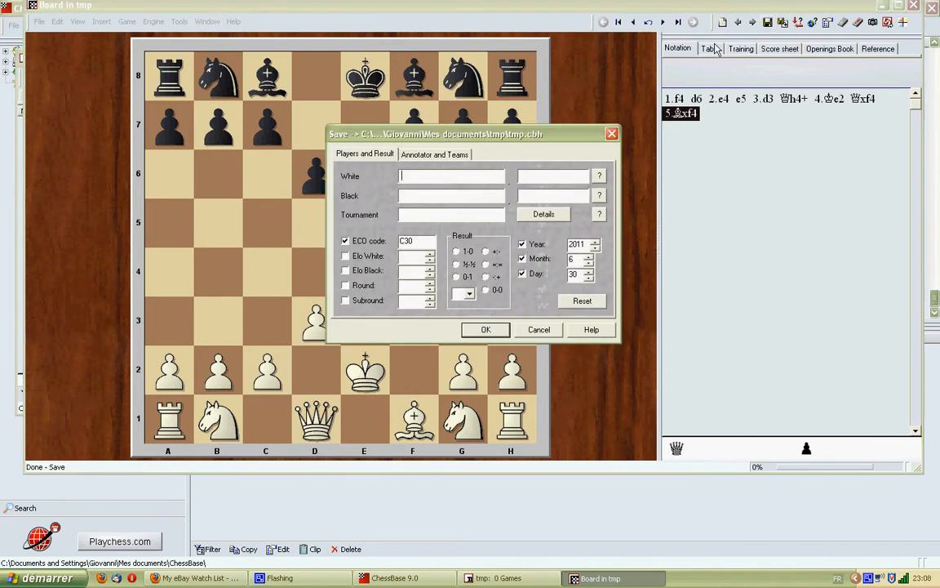
pyautogui.write('a')
pyautogui.click(409, 195)
pyautogui.write('b')
pyautogui.write('sss')
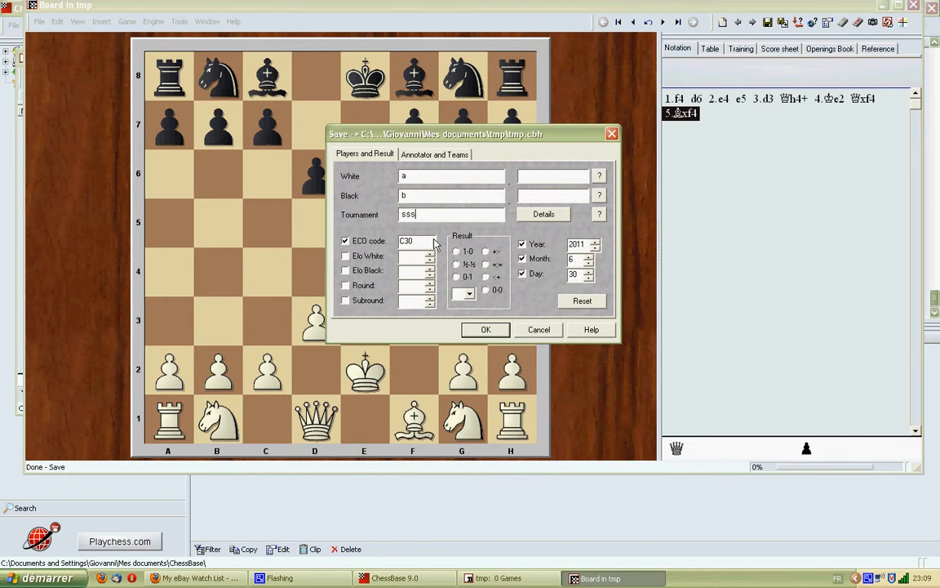
pyautogui.click(481, 330)
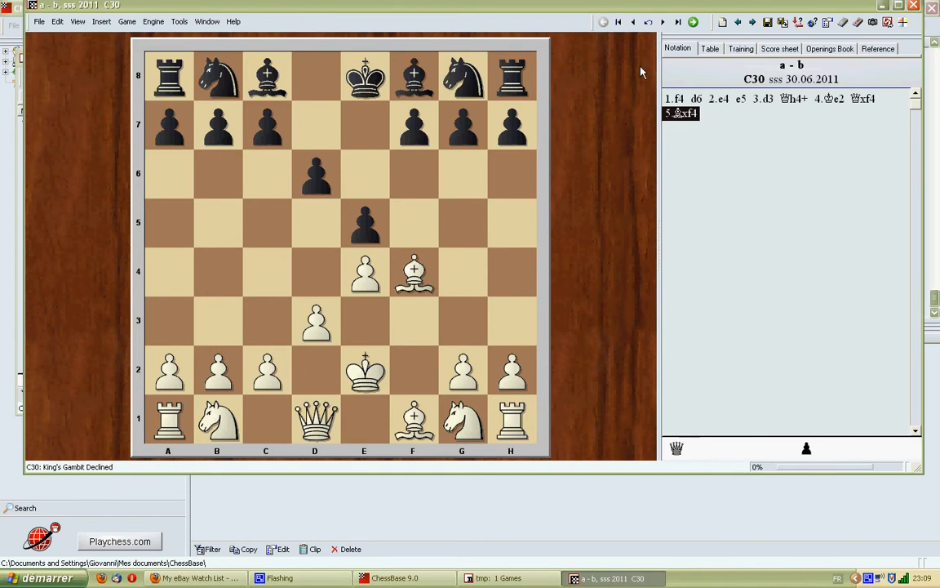
pyautogui.click(39, 22)
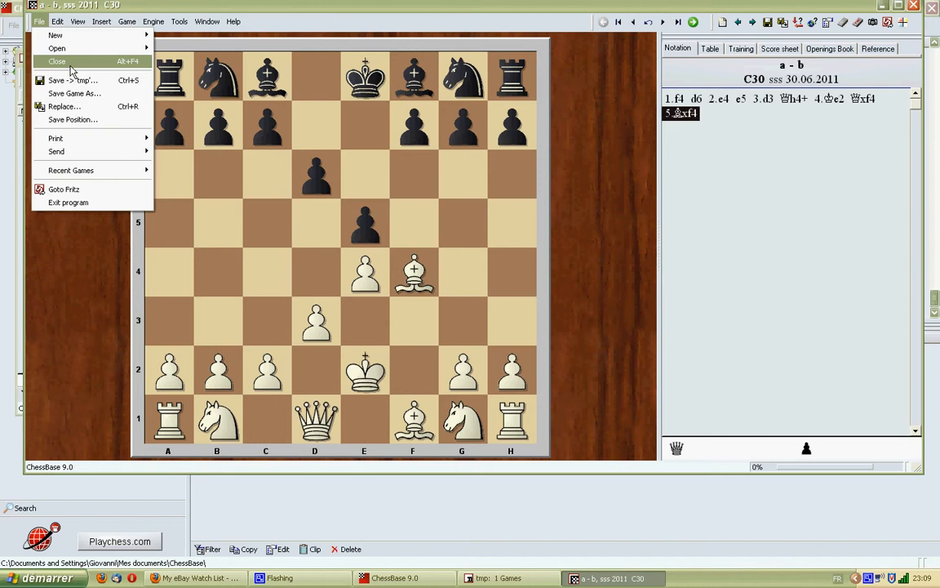
pyautogui.click(70, 63)
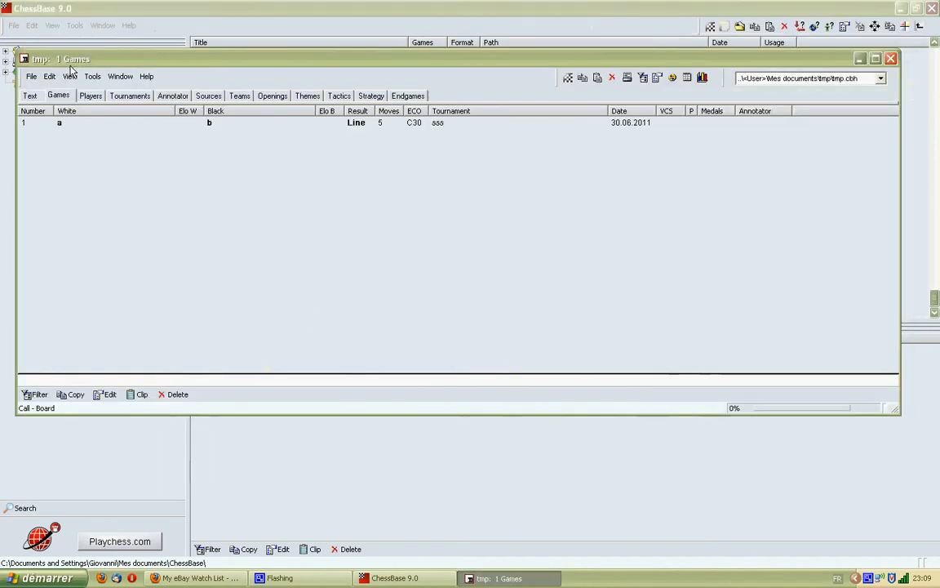
# Start an HTML + Javascript Replay export of the saved game with tmp as the header for games.
pyautogui.click(95, 124)
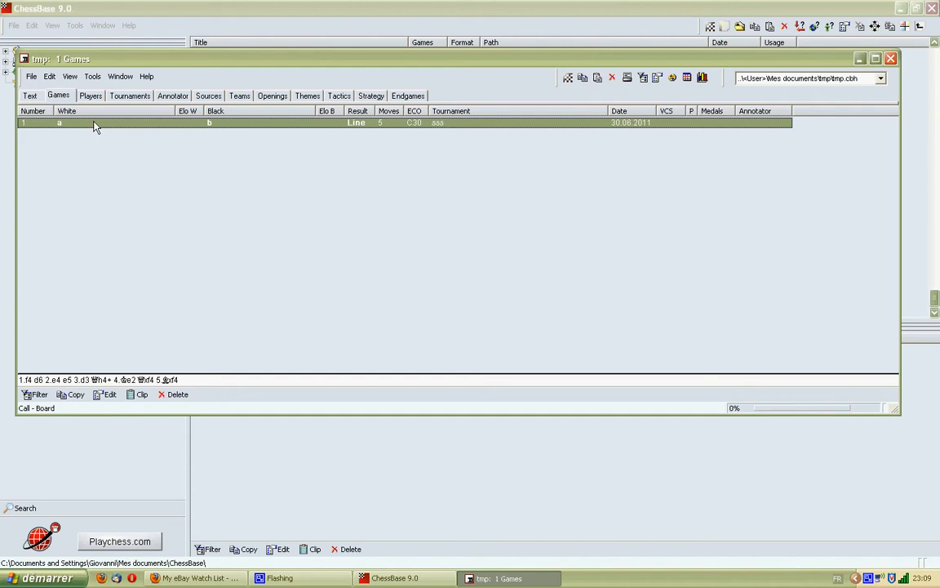
pyautogui.rightClick(94, 125)
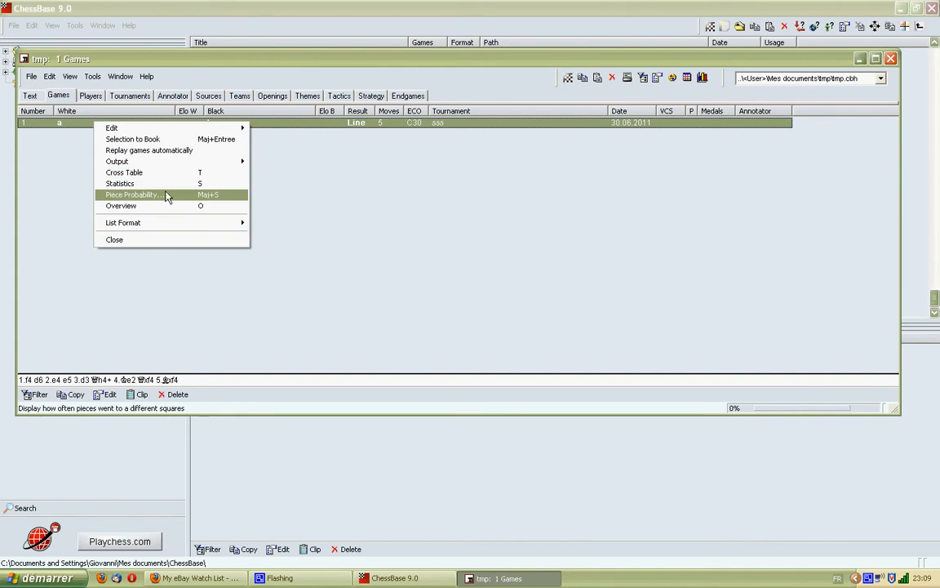
pyautogui.moveTo(180, 163)
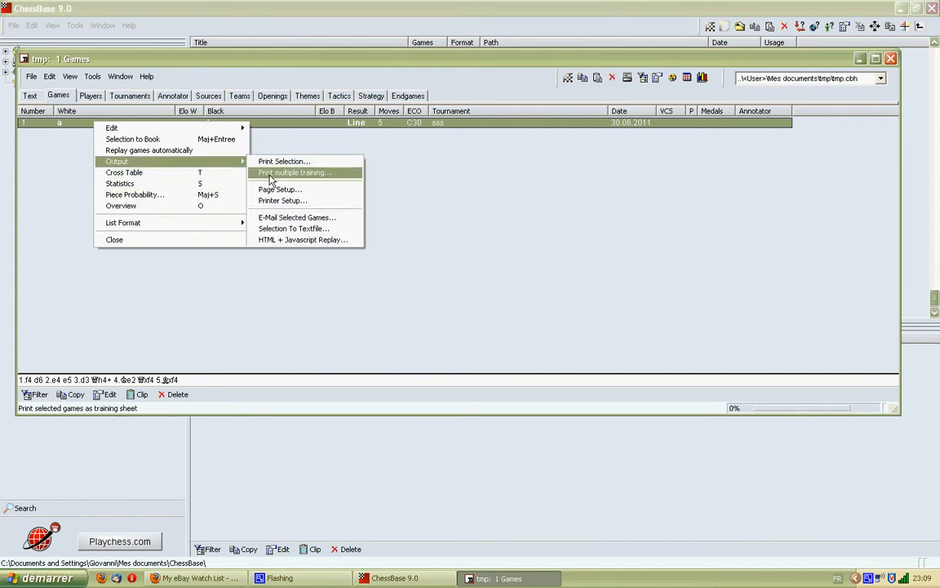
pyautogui.click(301, 240)
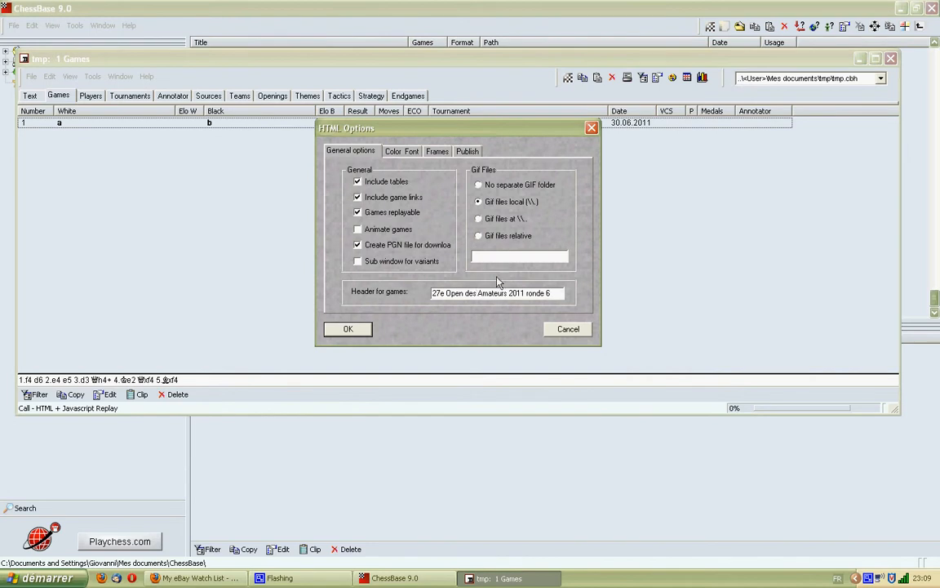
pyautogui.moveTo(559, 291); pyautogui.dragTo(390, 296)
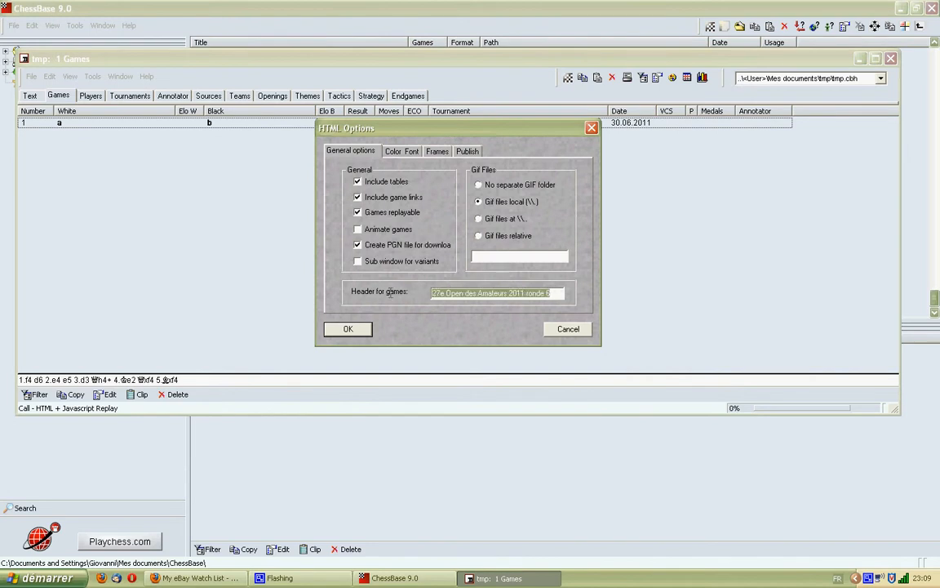
pyautogui.write('tmp')
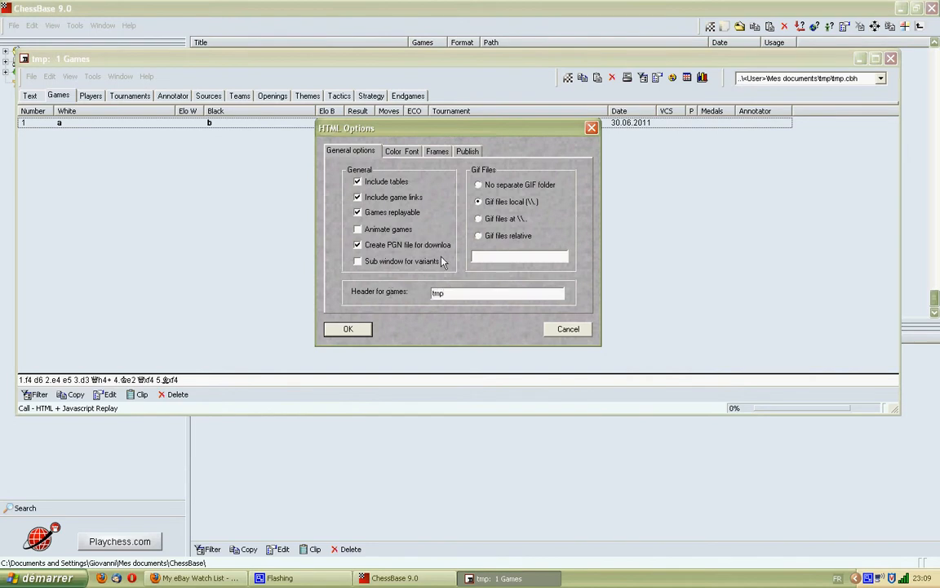
pyautogui.click(346, 329)
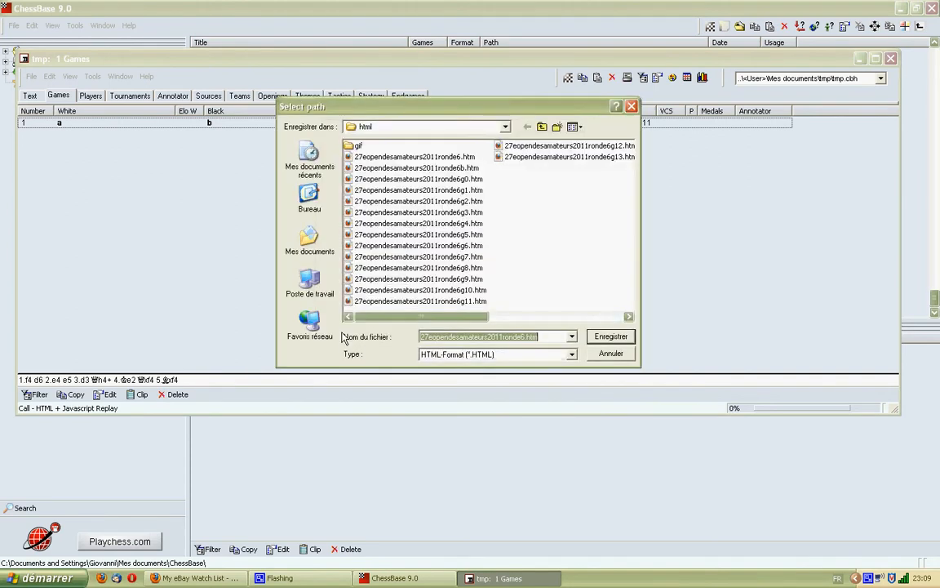
# Create a folder named html inside the tmp folder of Mes documents and open it as the export destination.
pyautogui.click(309, 238)
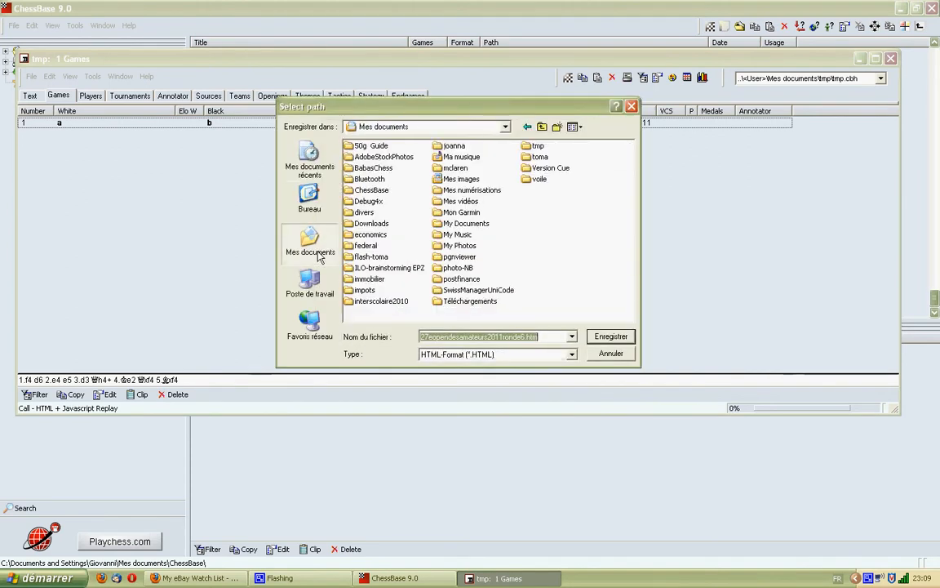
pyautogui.doubleClick(537, 146)
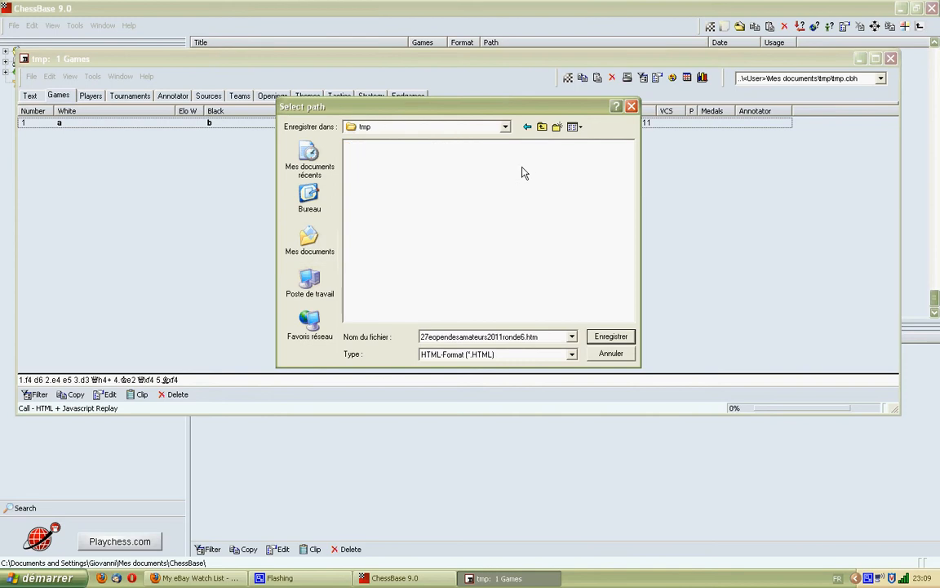
pyautogui.click(557, 127)
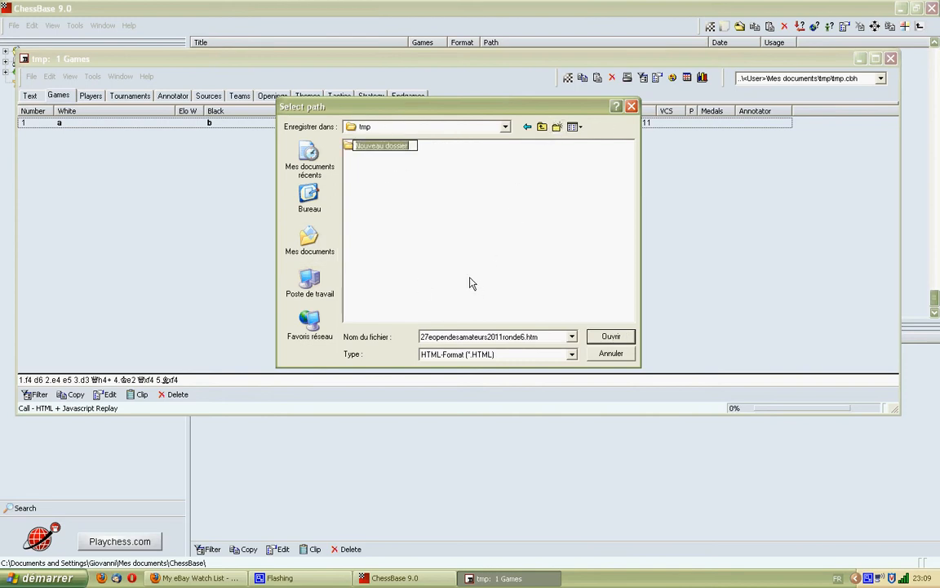
pyautogui.write('html')
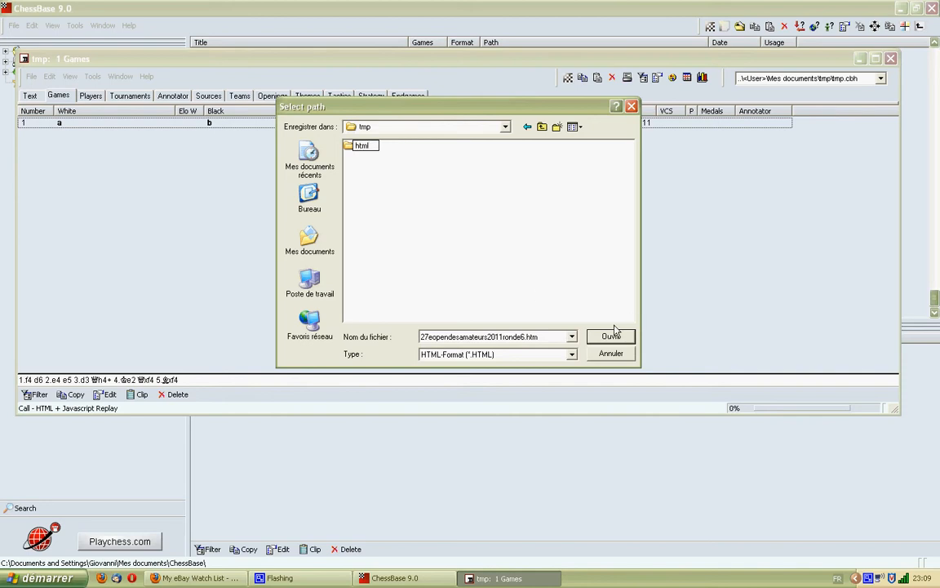
pyautogui.click(490, 223)
pyautogui.doubleClick(356, 145)
# Save the HTML export as tmp.htm and close the tmp database window.
pyautogui.doubleClick(523, 336)
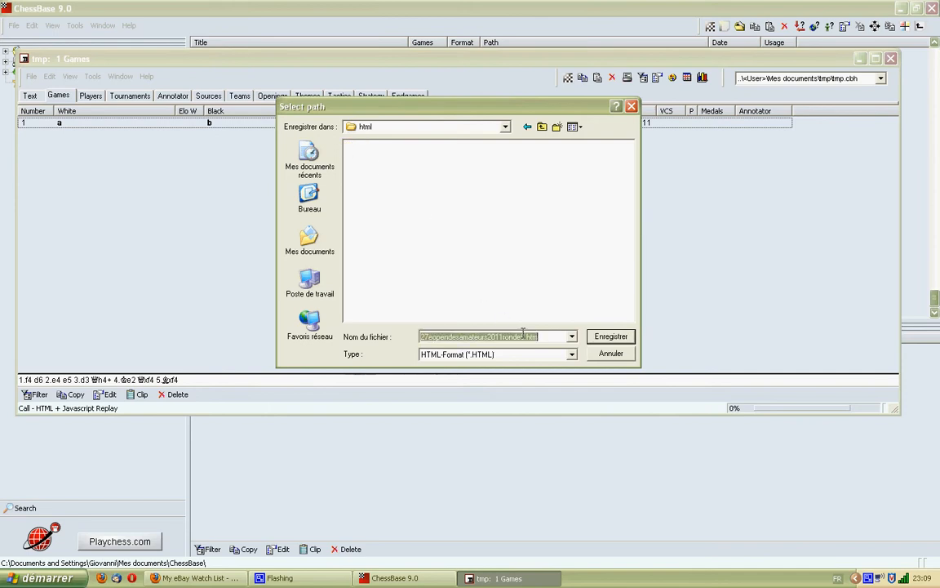
pyautogui.moveTo(523, 335); pyautogui.dragTo(407, 338)
pyautogui.press('BackSpace')
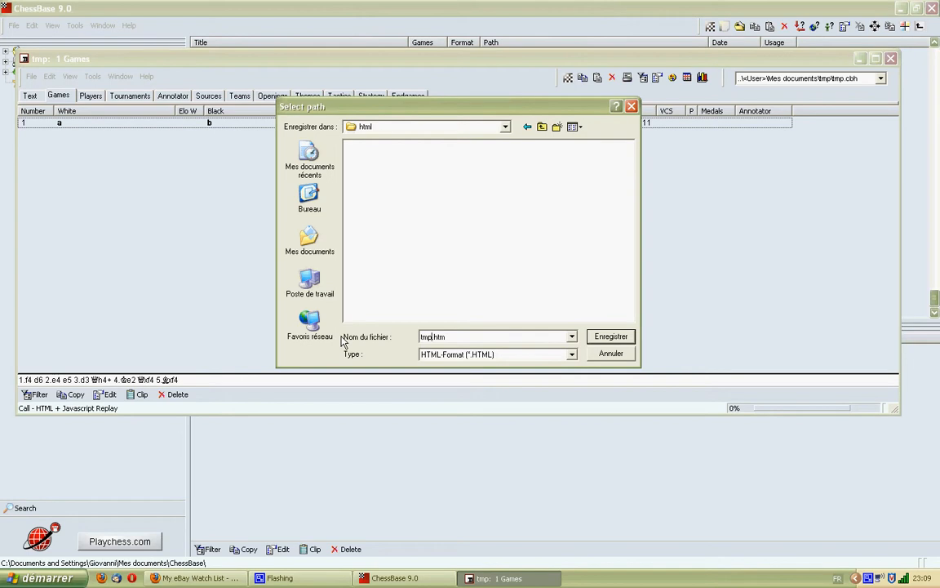
pyautogui.press('Return')
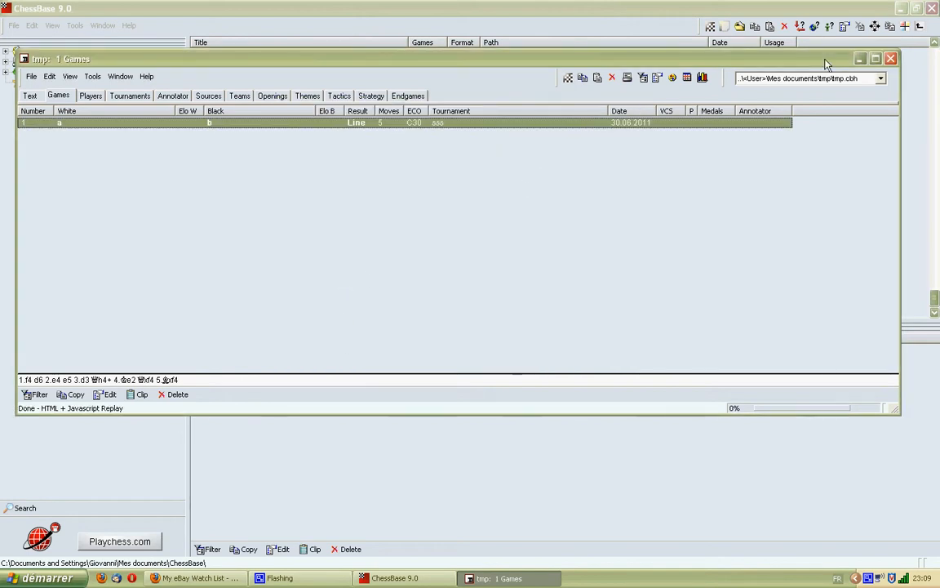
pyautogui.click(892, 59)
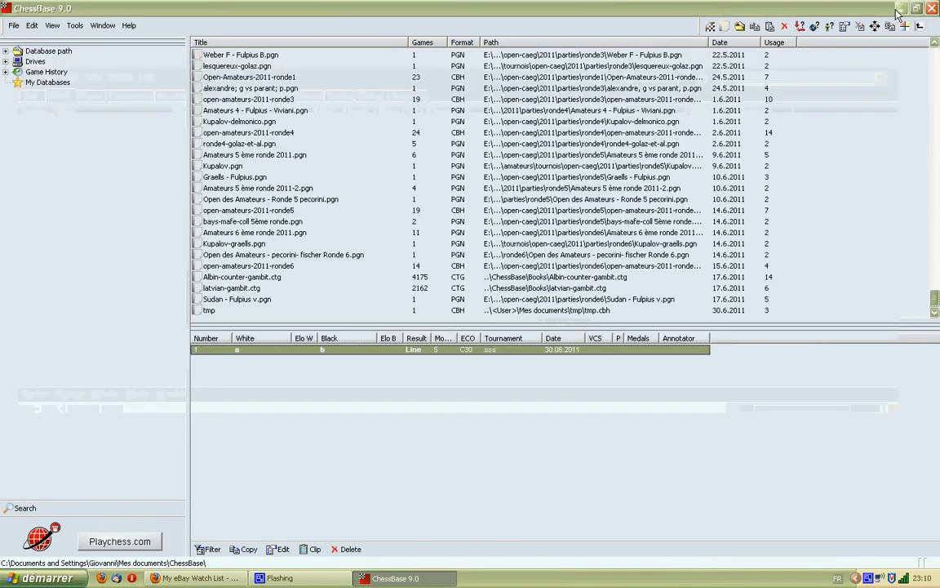
# Minimise ChessBase and examine the exported files in the tmp\html folder of Mes documents with Windows Explorer.
pyautogui.click(808, 8)
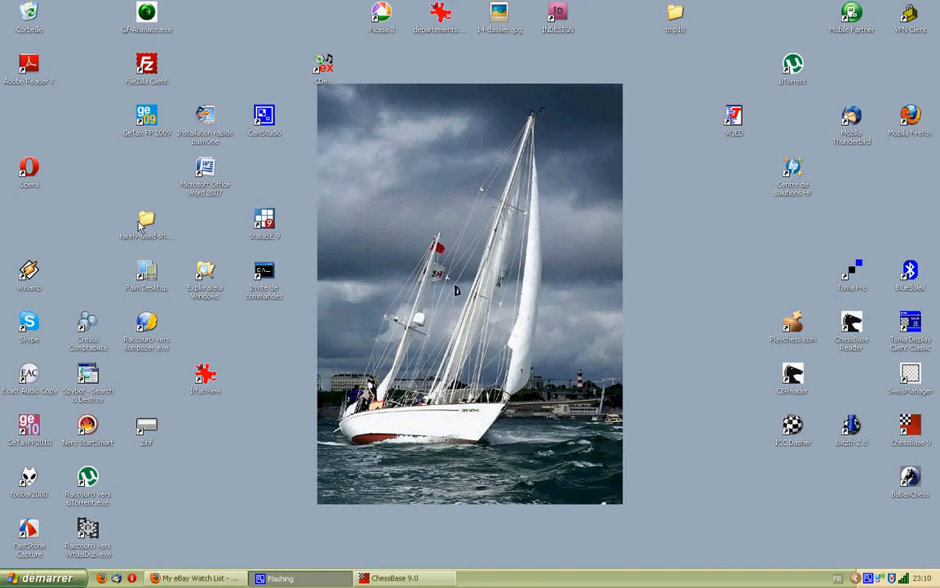
pyautogui.doubleClick(207, 281)
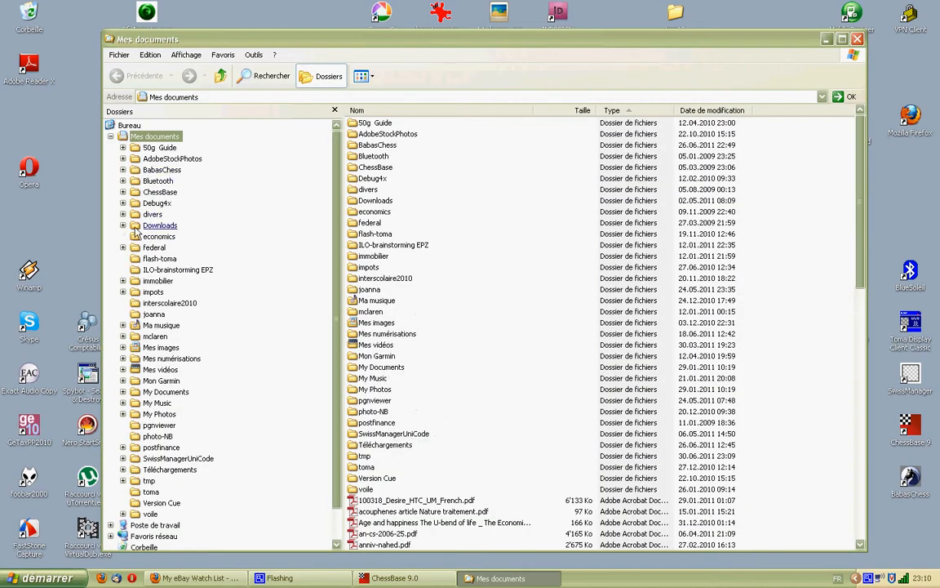
pyautogui.click(148, 481)
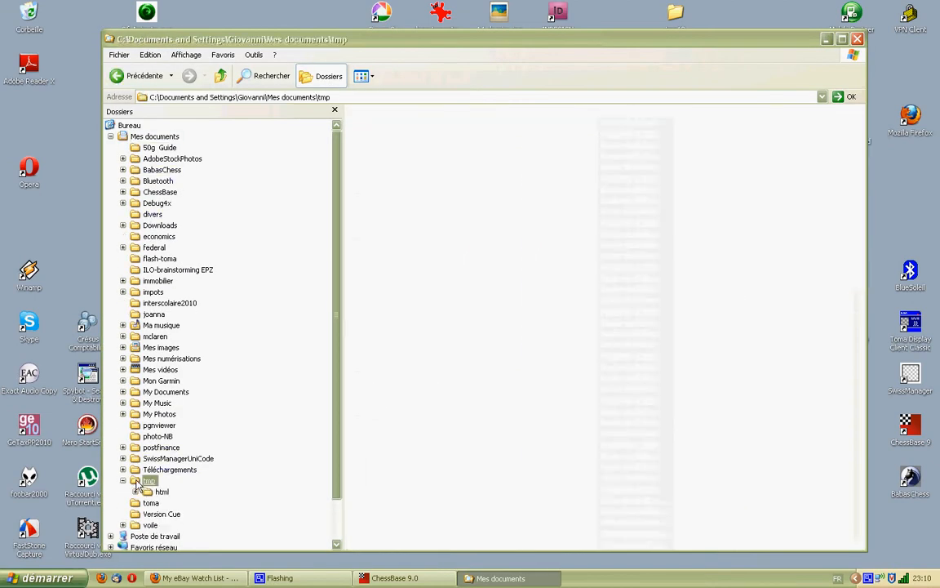
pyautogui.click(148, 492)
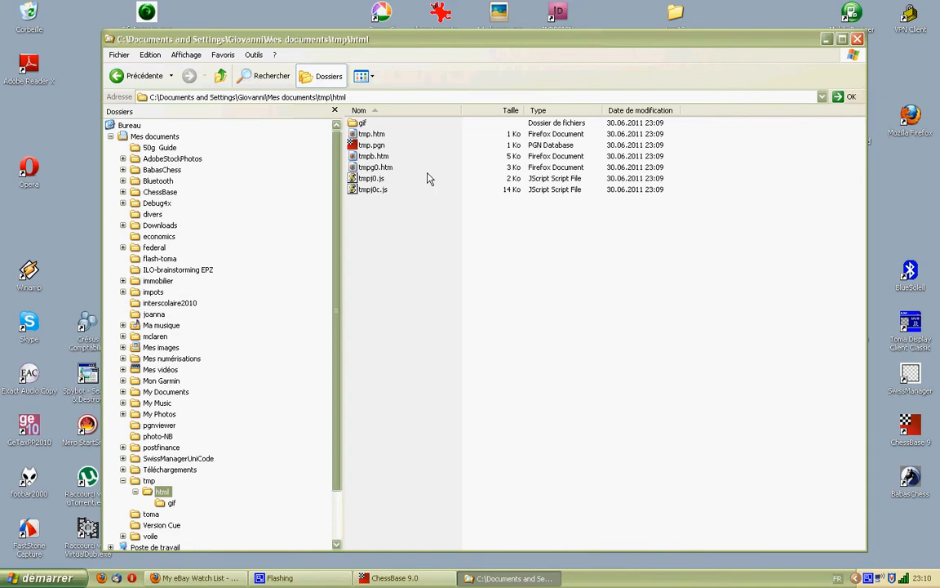
pyautogui.moveTo(390, 40); pyautogui.dragTo(387, 123)
pyautogui.click(147, 72)
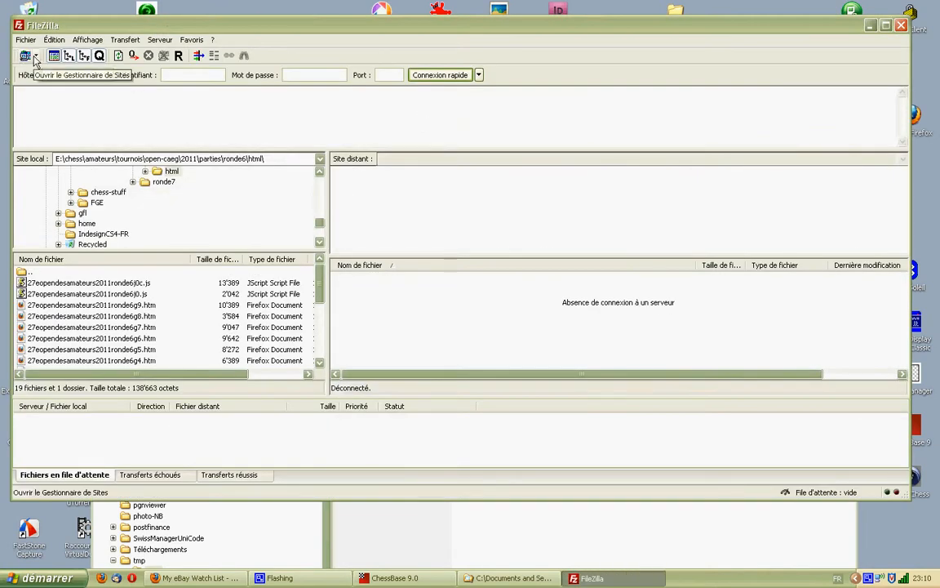
pyautogui.click(36, 57)
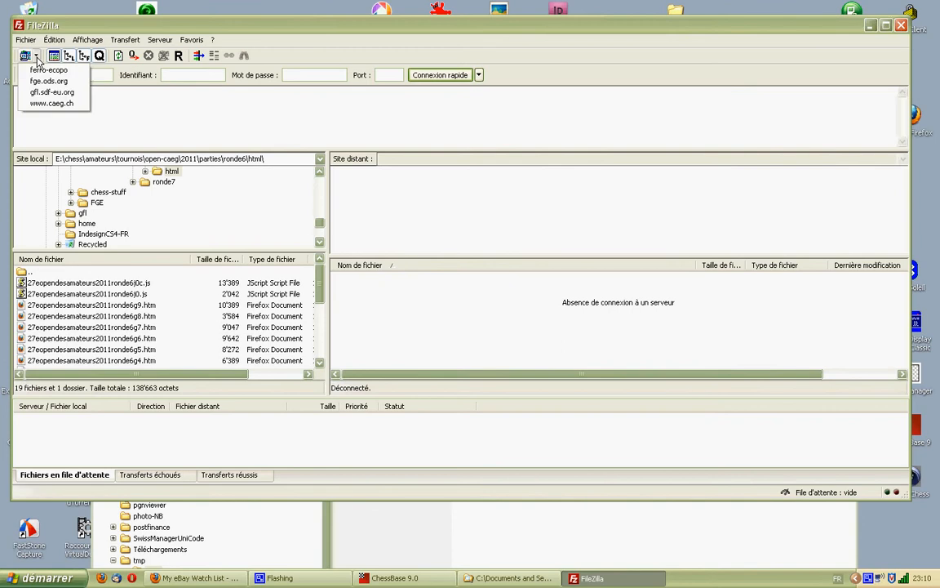
pyautogui.click(45, 106)
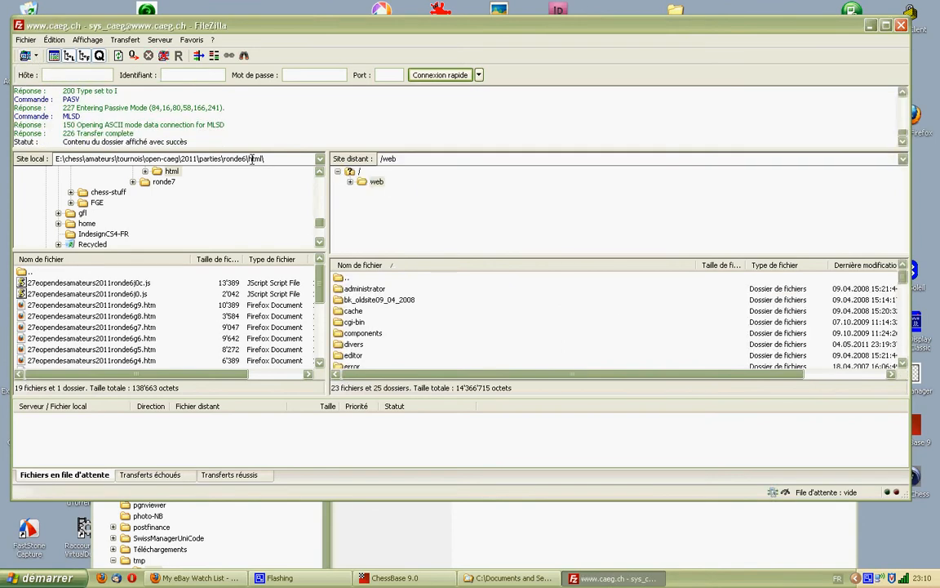
# Create a tmp folder inside the server's web folder and open it as the remote directory.
pyautogui.click(349, 181)
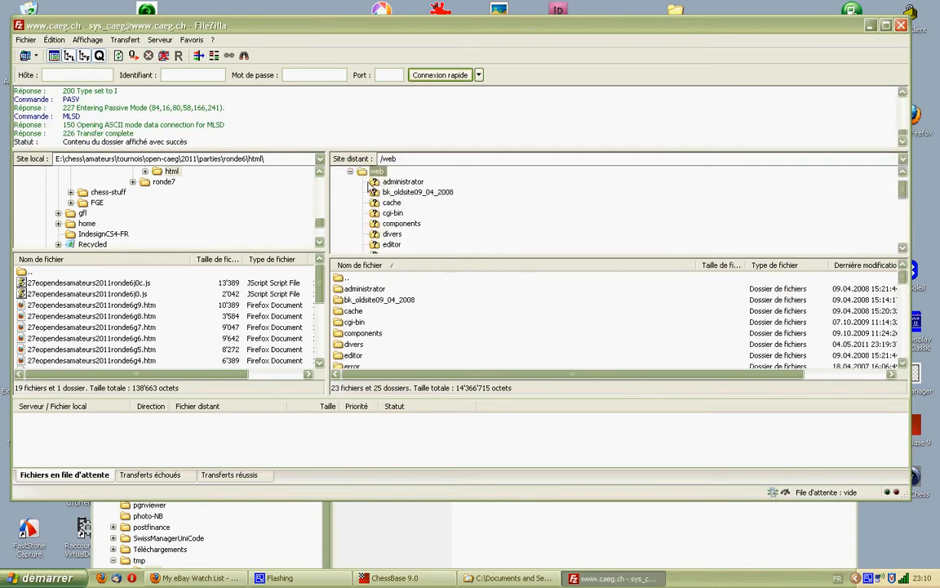
pyautogui.scroll(-6, 390, 195)
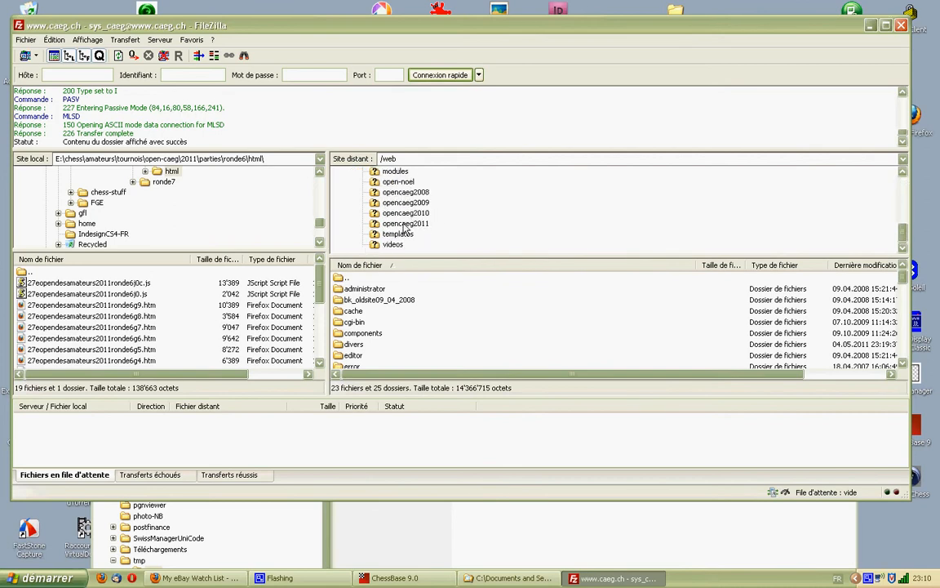
pyautogui.scroll(8, 405, 173)
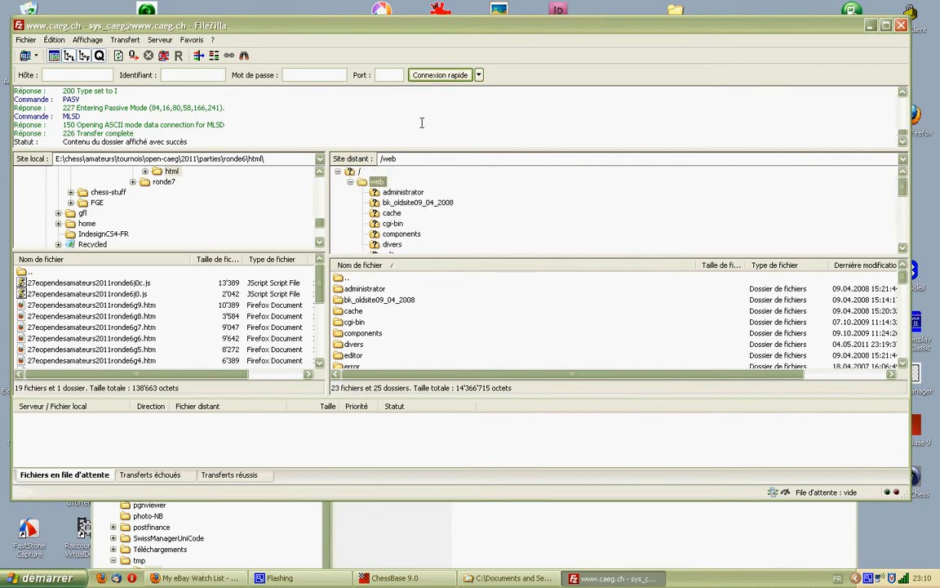
pyautogui.rightClick(377, 181)
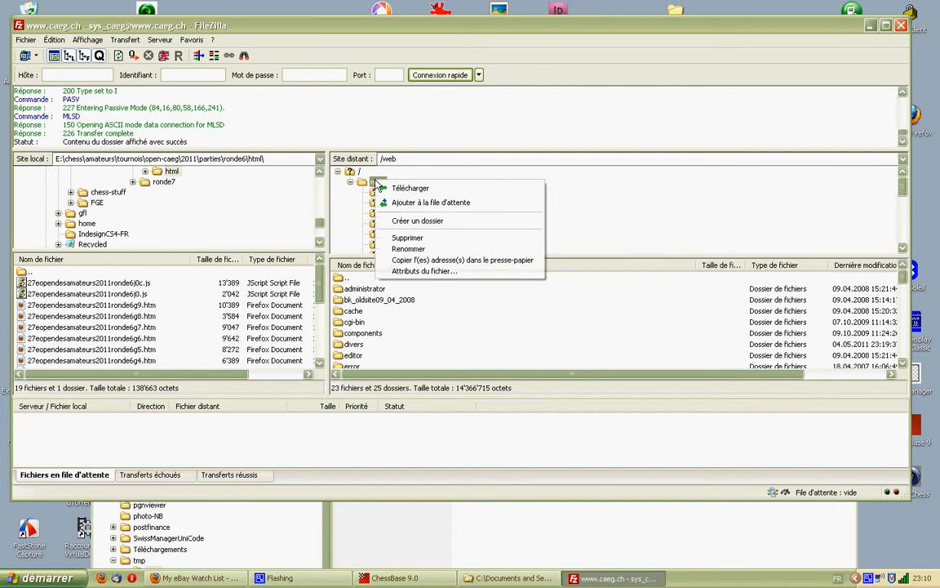
pyautogui.click(412, 221)
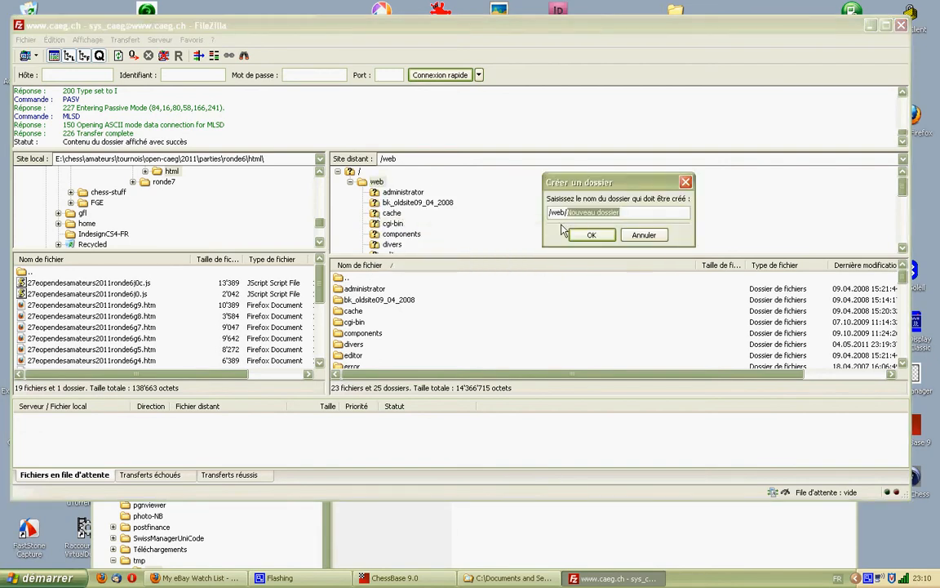
pyautogui.write('t')
pyautogui.press('Return')
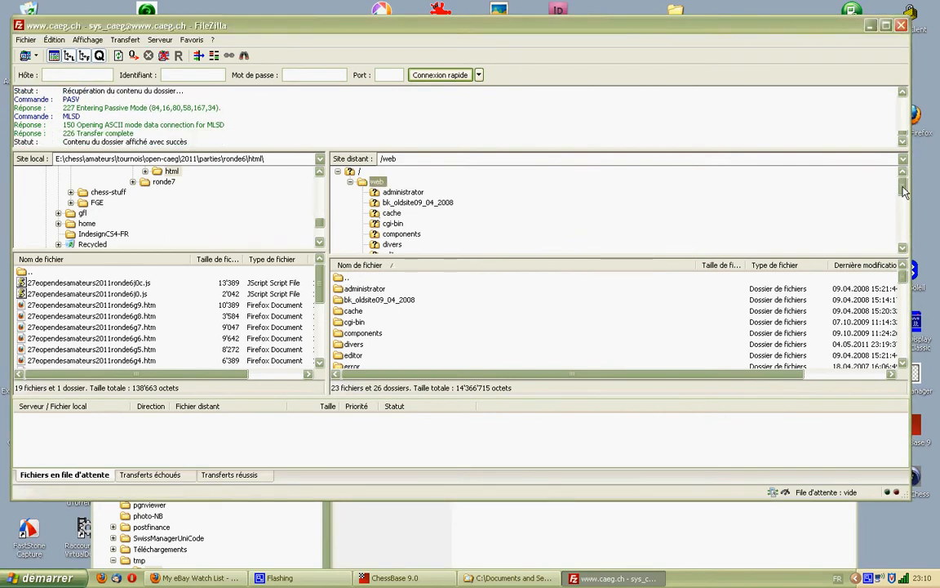
pyautogui.moveTo(902, 189); pyautogui.dragTo(903, 248)
pyautogui.click(388, 233)
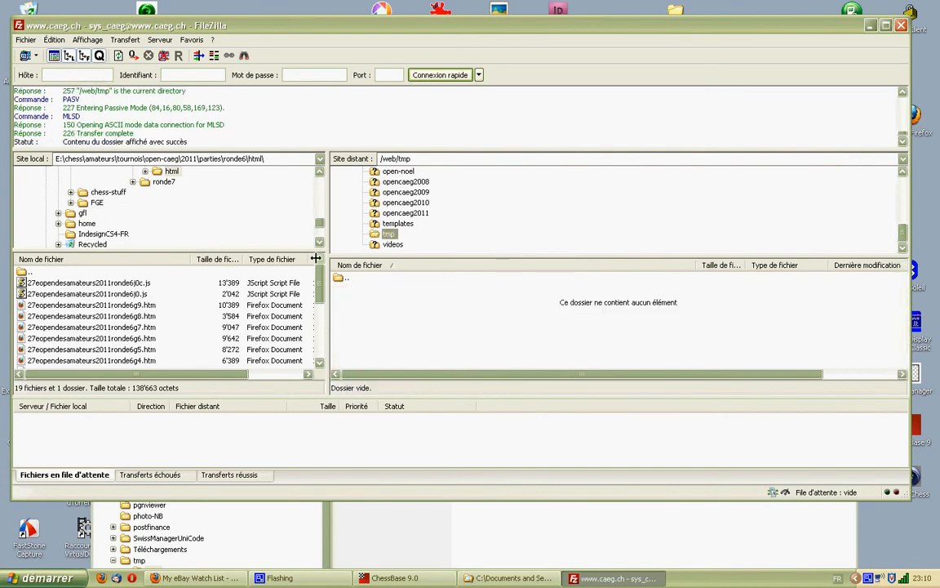
# Set the local site to the tmp\html folder inside Mes documents on drive C.
pyautogui.moveTo(319, 222); pyautogui.dragTo(321, 174)
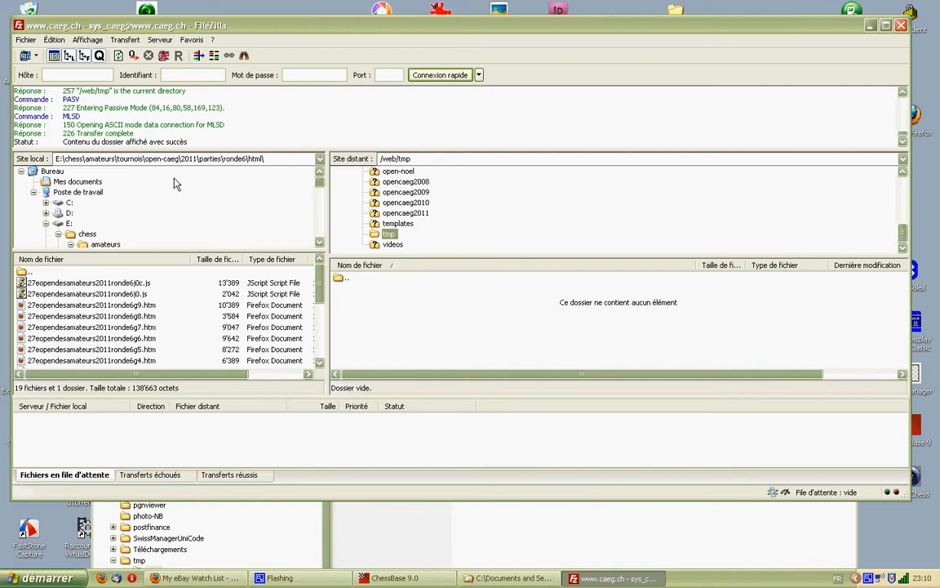
pyautogui.click(55, 182)
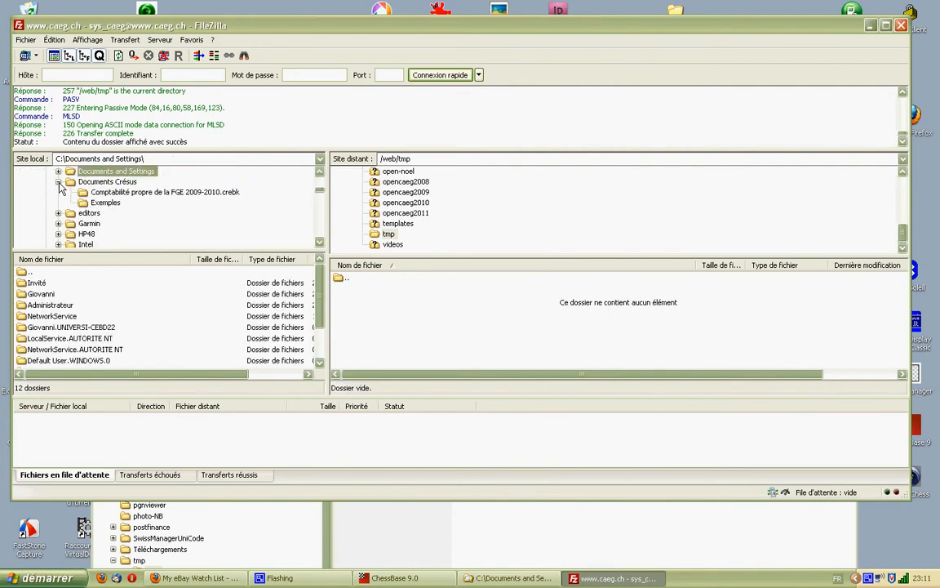
pyautogui.click(59, 172)
pyautogui.scroll(-1, 74, 195)
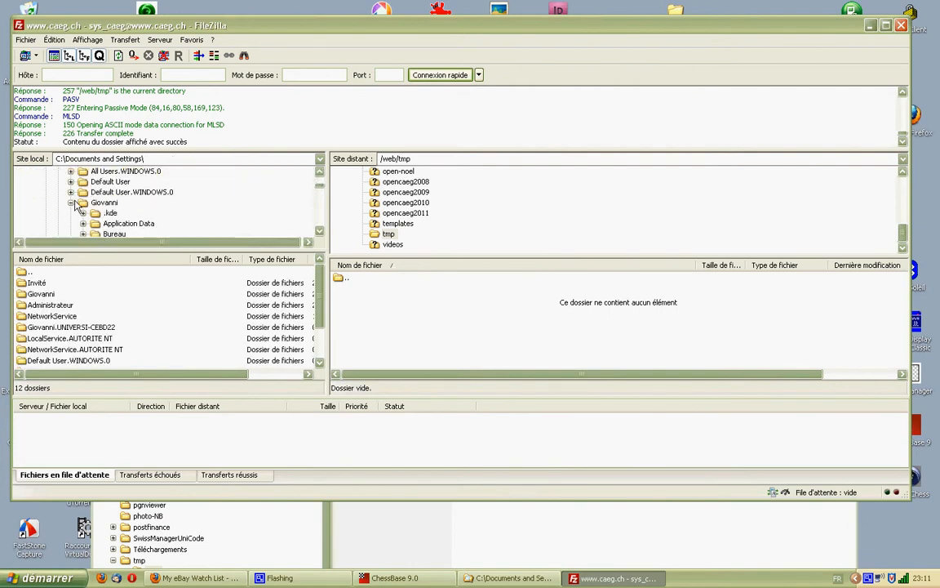
pyautogui.scroll(-4, 73, 206)
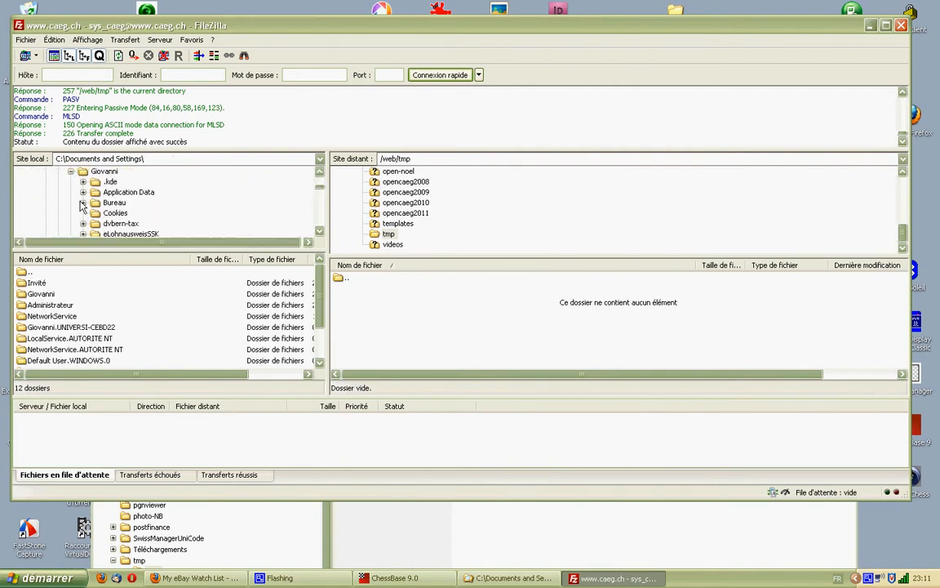
pyautogui.scroll(-2, 82, 206)
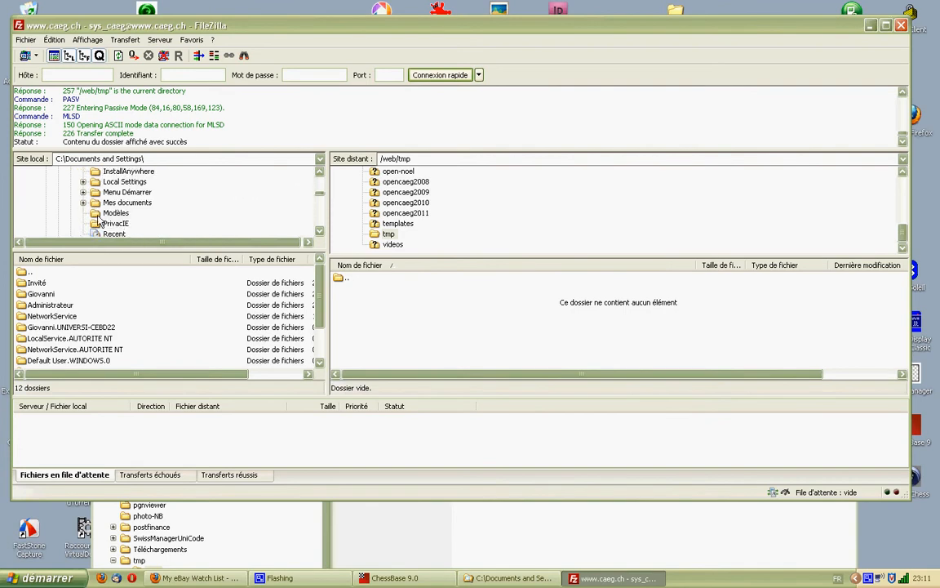
pyautogui.click(83, 203)
pyautogui.scroll(-2, 93, 211)
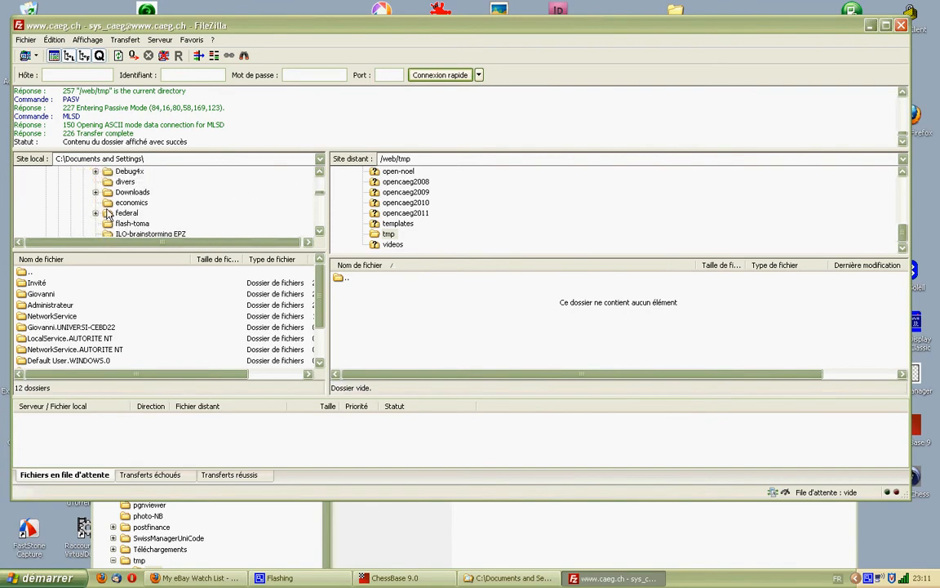
pyautogui.scroll(-5, 112, 214)
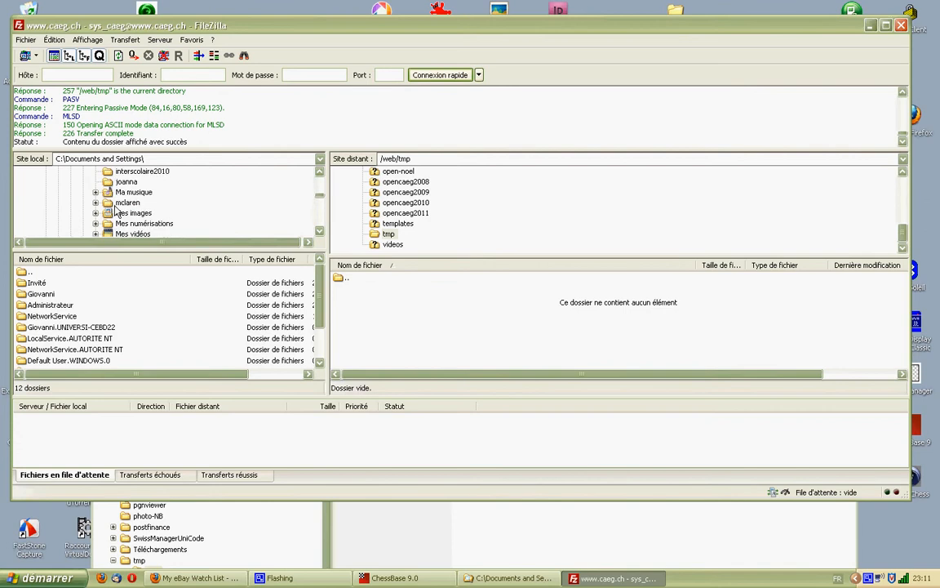
pyautogui.scroll(-2, 116, 215)
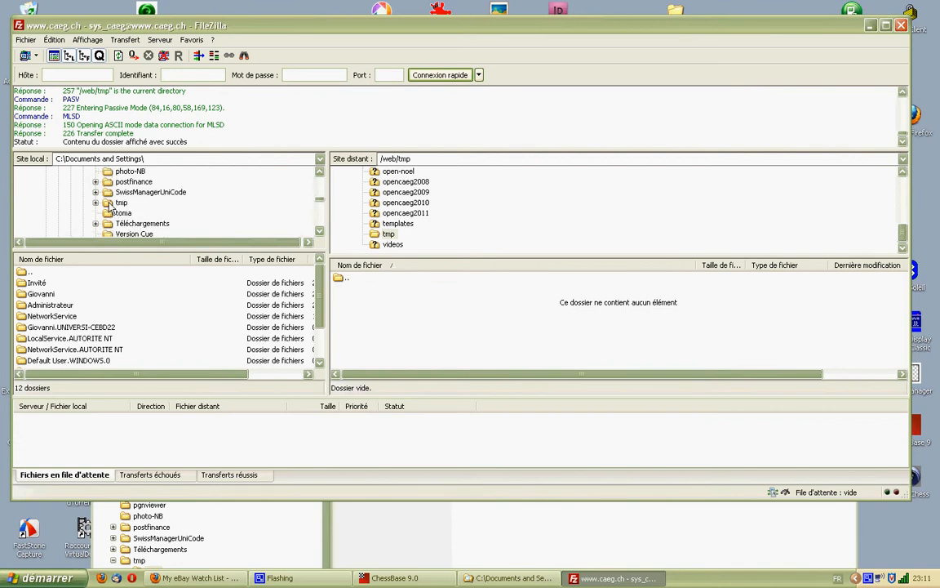
pyautogui.click(106, 203)
pyautogui.click(95, 203)
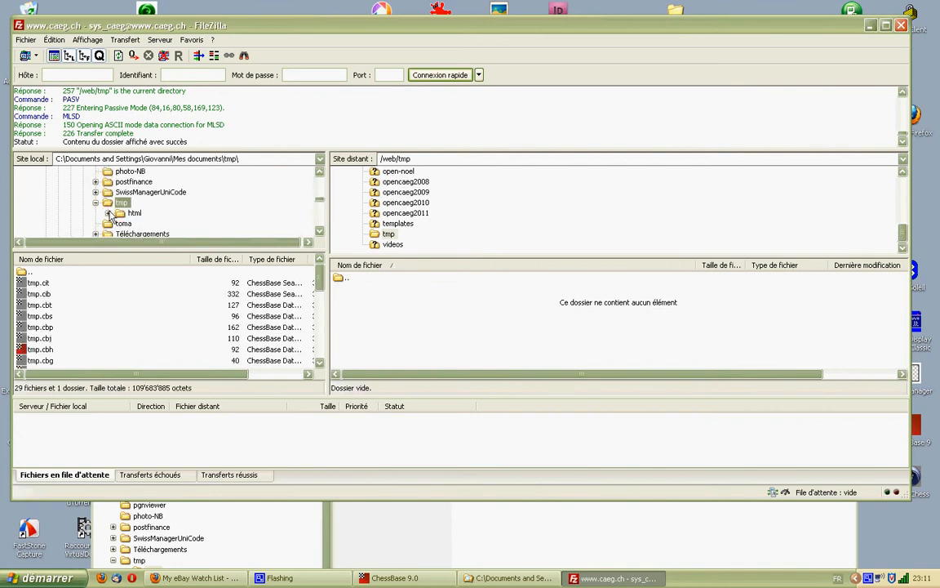
pyautogui.click(109, 213)
pyautogui.click(123, 213)
# Upload all files and the gif folder from the local html folder to /web/tmp, and minimise FileZilla.
pyautogui.click(51, 295)
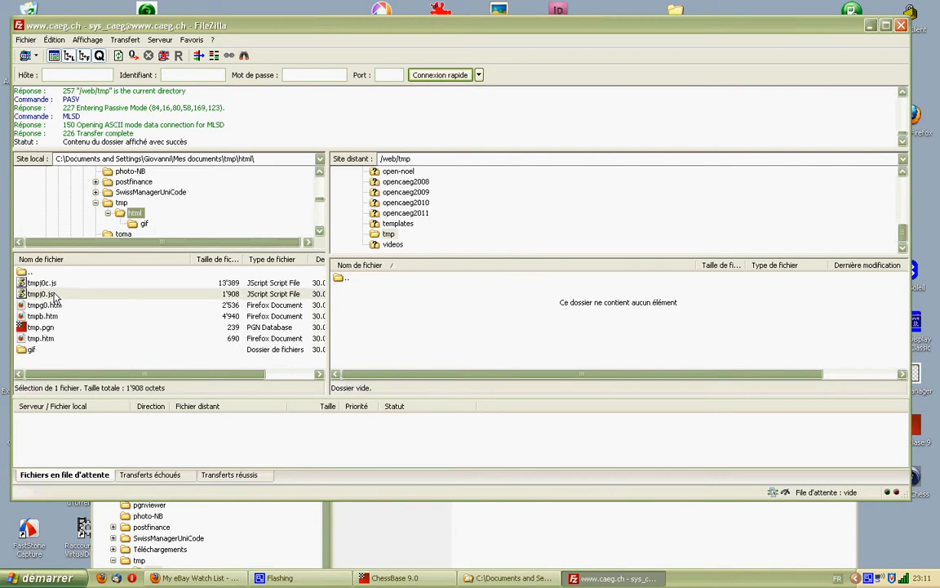
pyautogui.hotkey('ctrl', 'a')
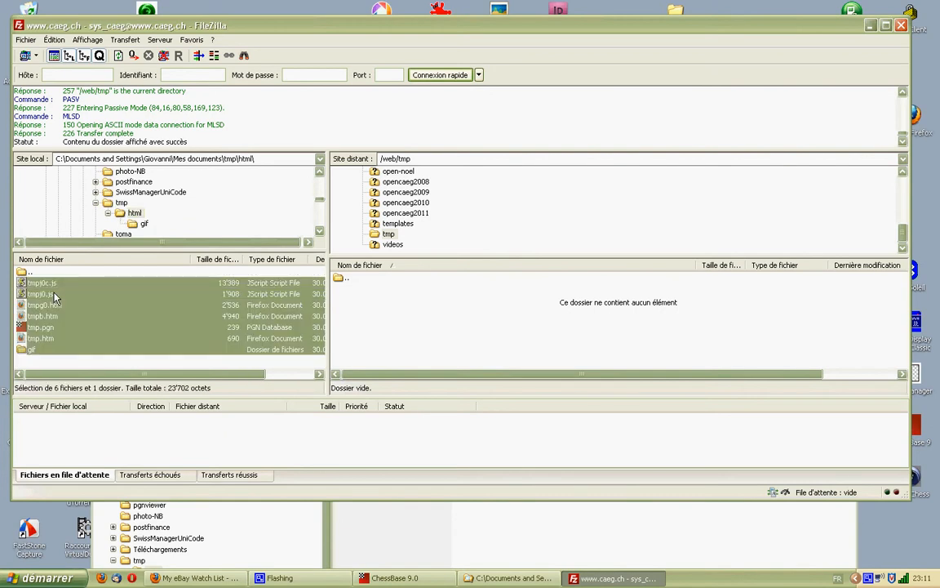
pyautogui.moveTo(54, 299); pyautogui.dragTo(399, 320)
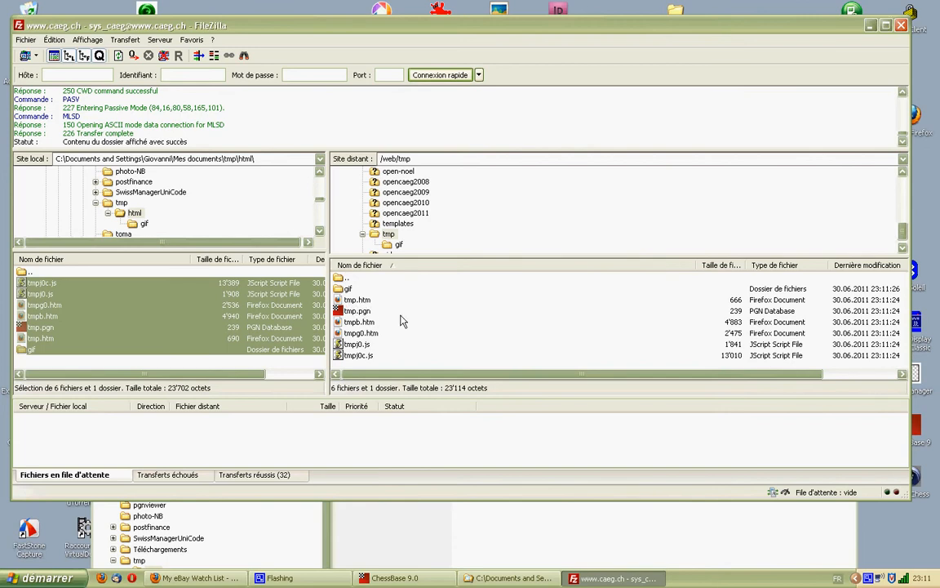
pyautogui.click(869, 27)
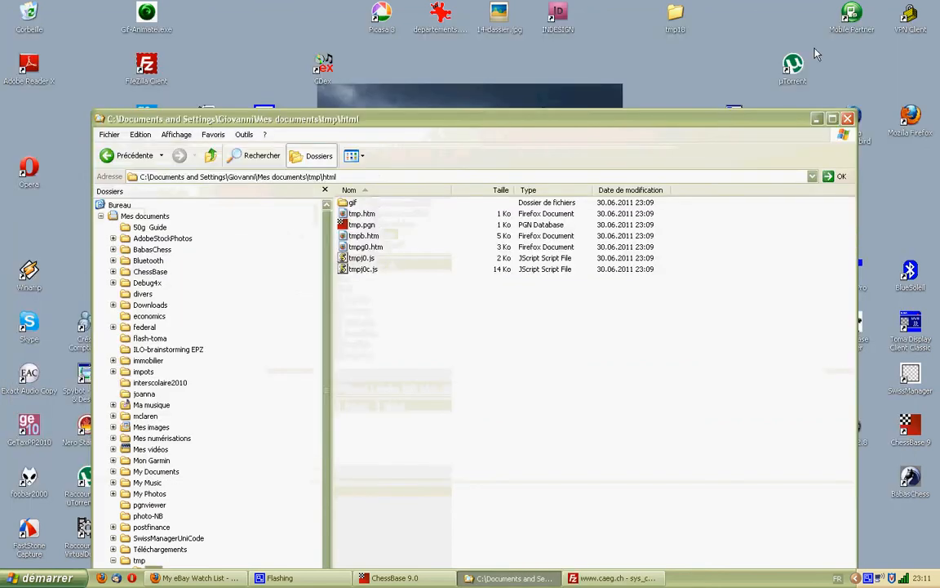
pyautogui.doubleClick(908, 123)
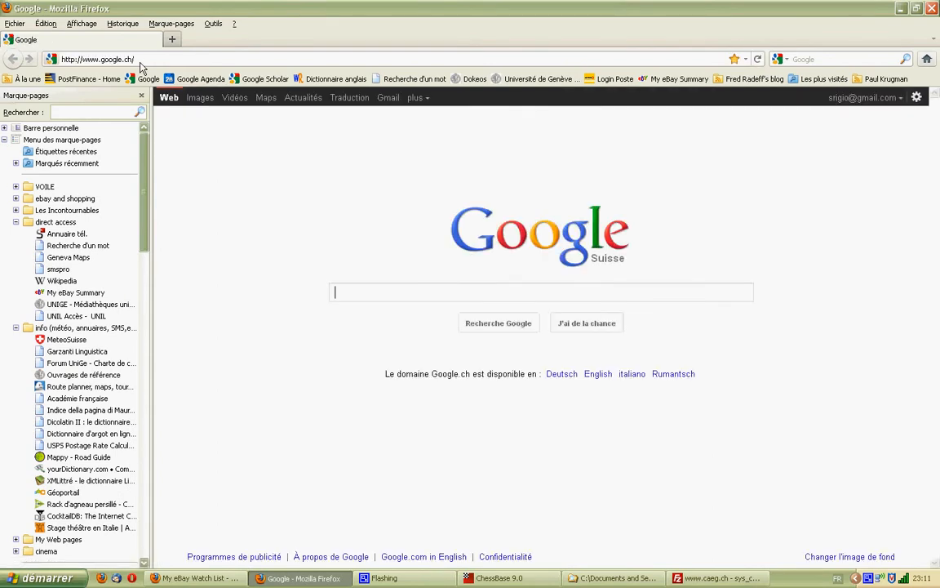
pyautogui.moveTo(101, 61); pyautogui.dragTo(123, 64)
pyautogui.write('cae')
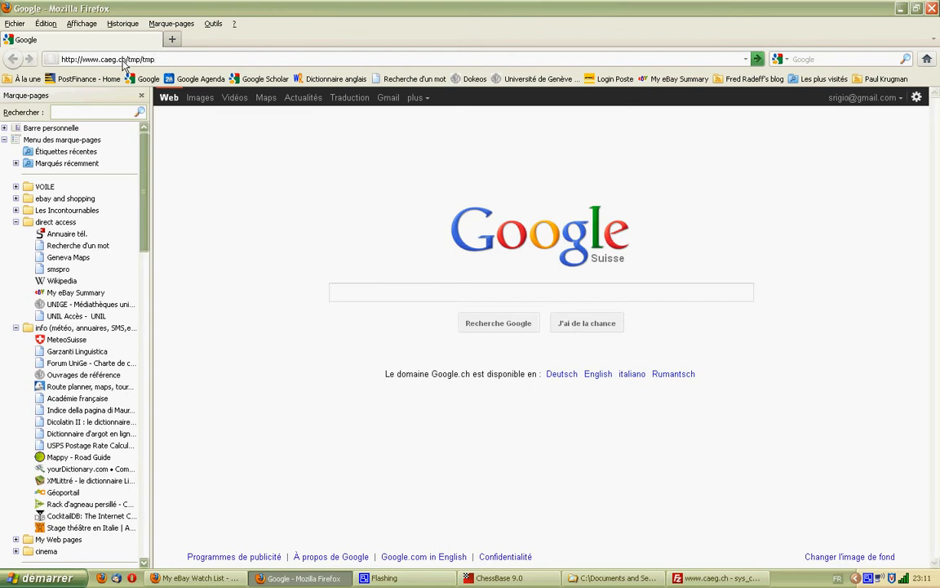
pyautogui.write('tm')
pyautogui.press('Return')
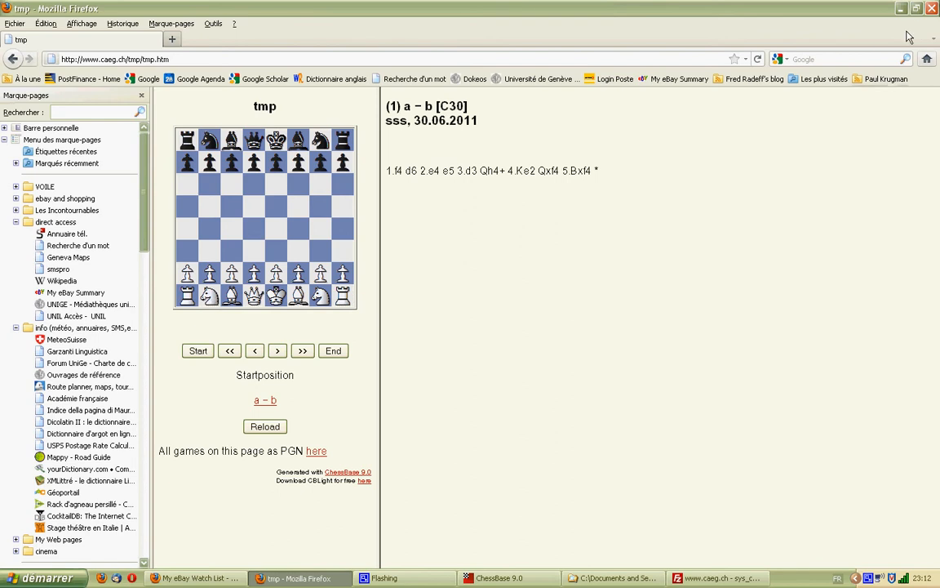
# Close the Firefox window showing the uploaded page and minimise the Explorer window of the html folder.
pyautogui.click(400, 577)
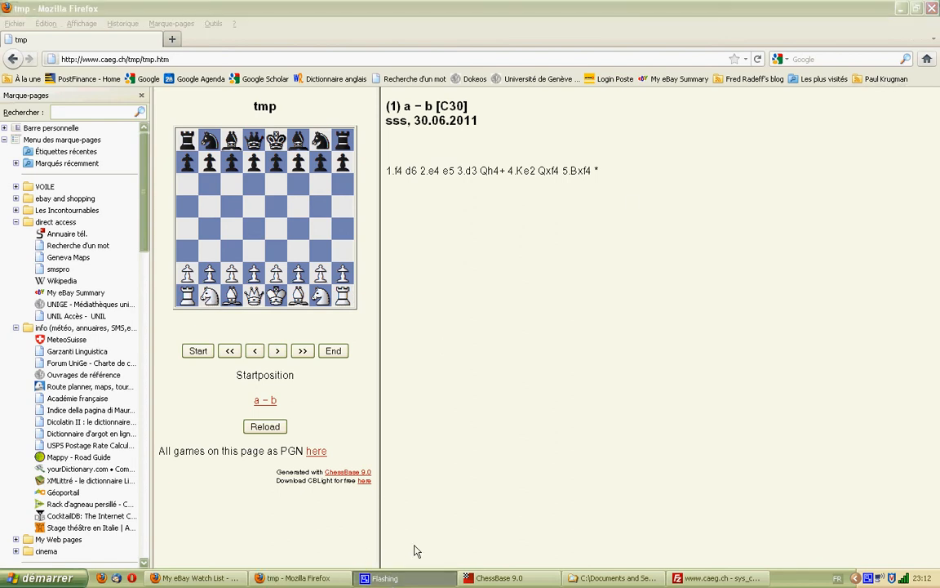
pyautogui.click(411, 580)
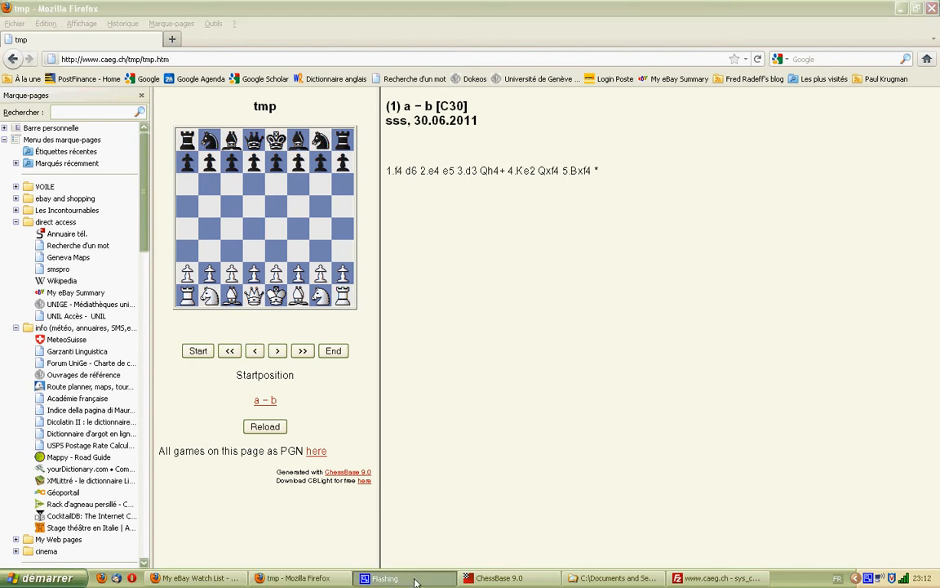
pyautogui.click(430, 580)
pyautogui.click(932, 9)
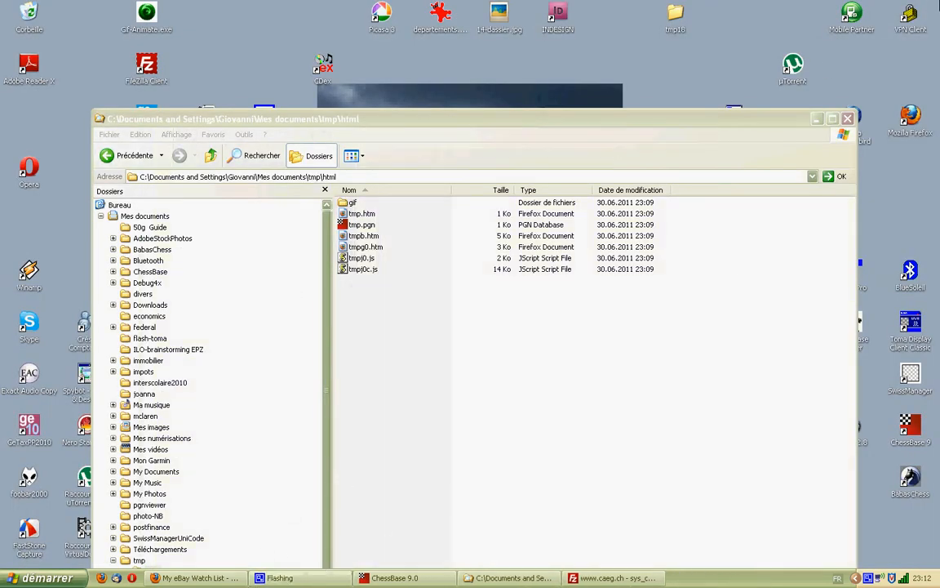
pyautogui.click(816, 119)
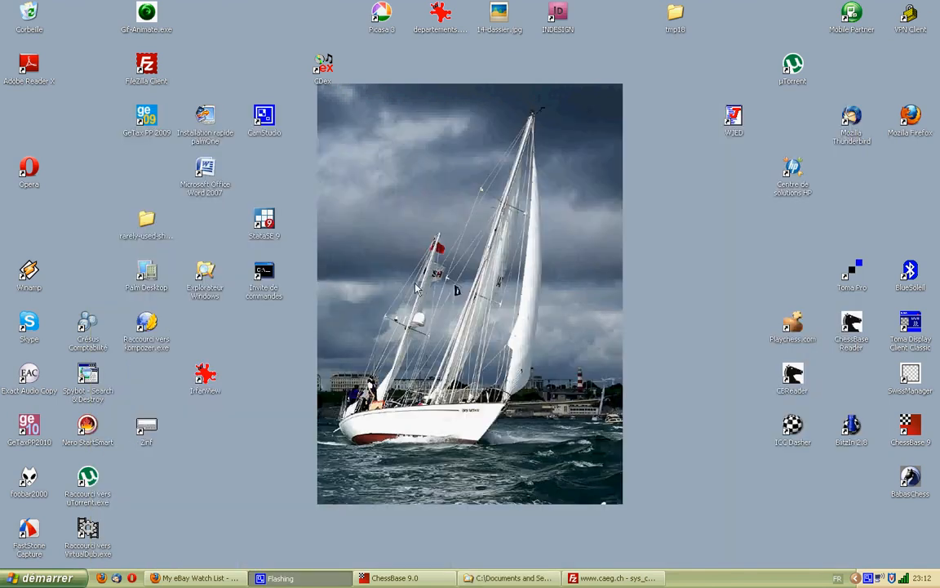